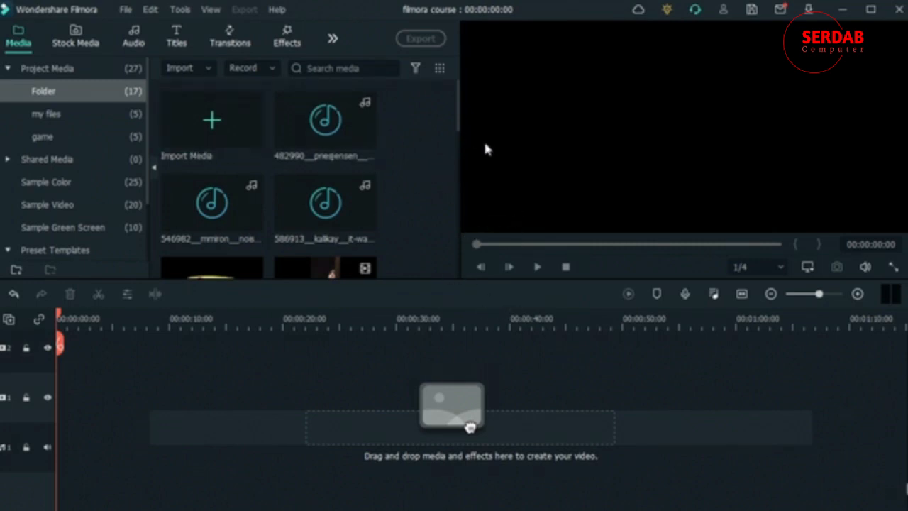
- Create a new 16:9 (Widescreen) project, saving the changes to the current one
left_click(125, 10)
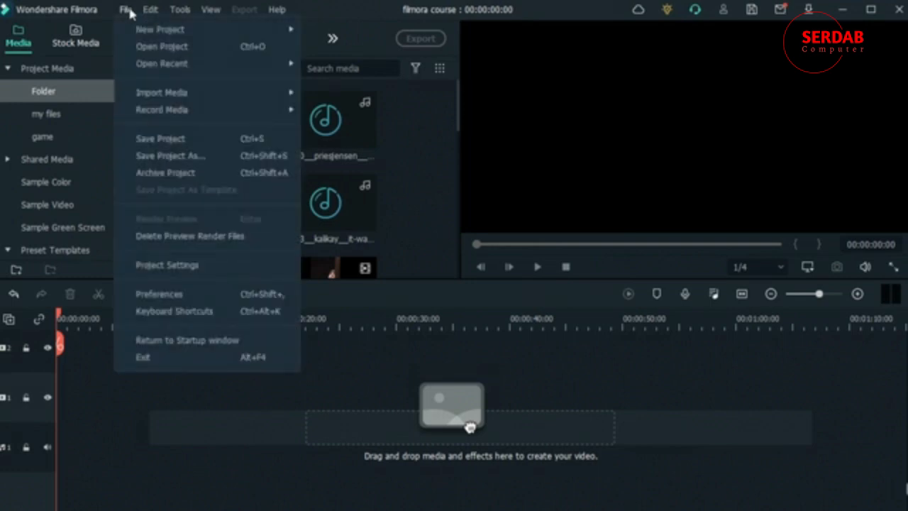
mouse_move(161, 29)
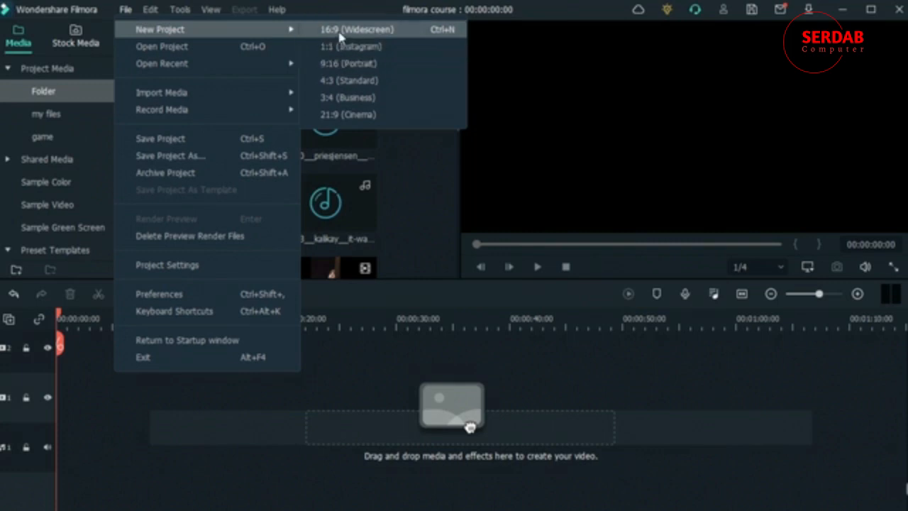
left_click(371, 35)
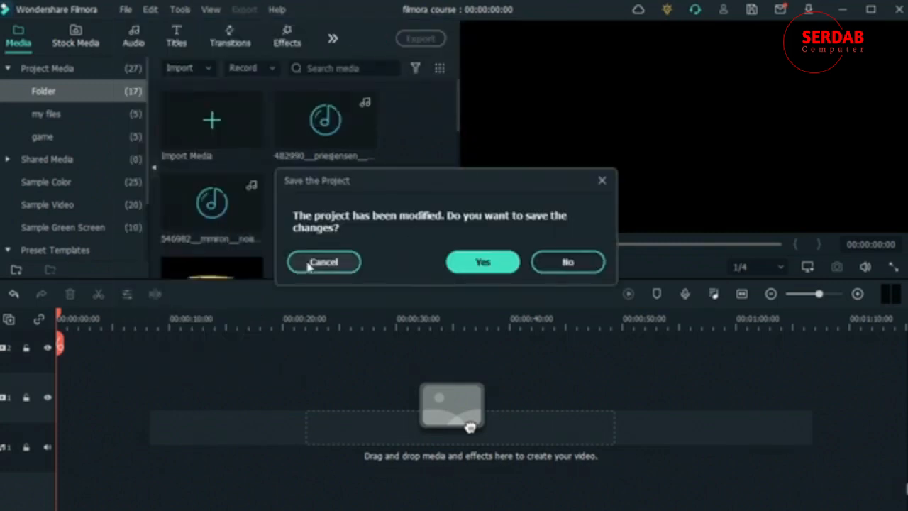
left_click(510, 264)
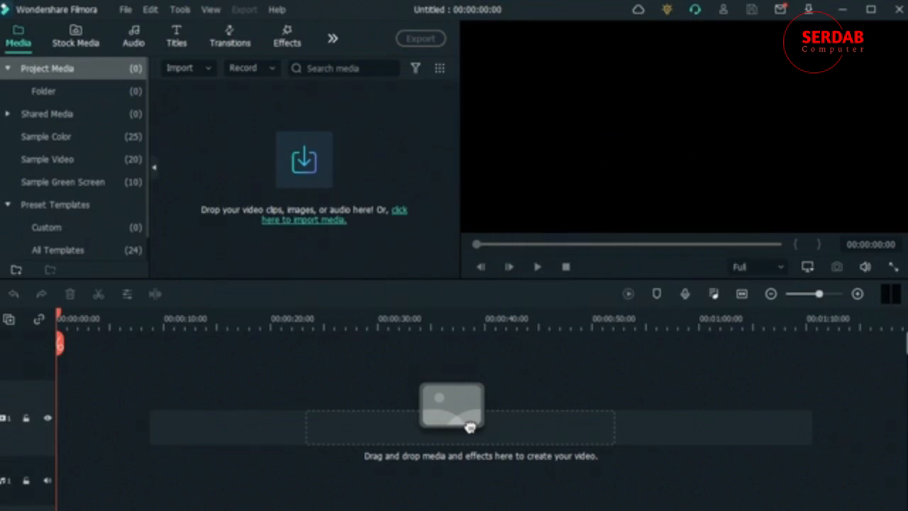
- Add the Yellow Cream sample color to the start of the first video track
left_click(126, 10)
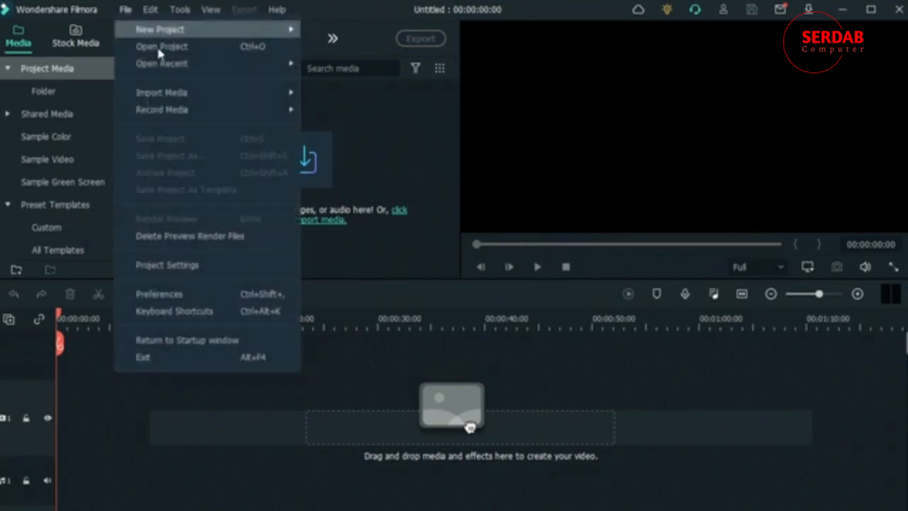
left_click(327, 431)
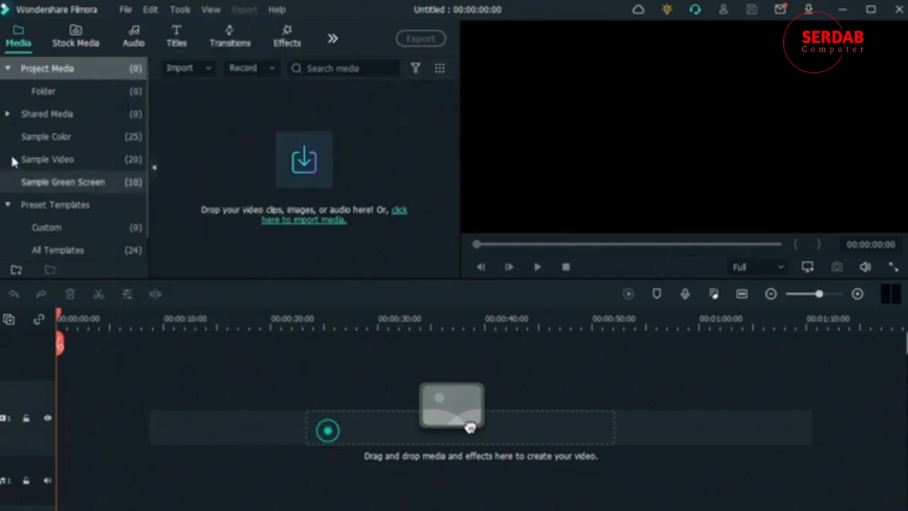
left_click(46, 136)
left_click_drag(330, 139, 18, 452)
- Review the project's aspect ratio, resolution and frame rate settings and accept them as they are
left_click(123, 10)
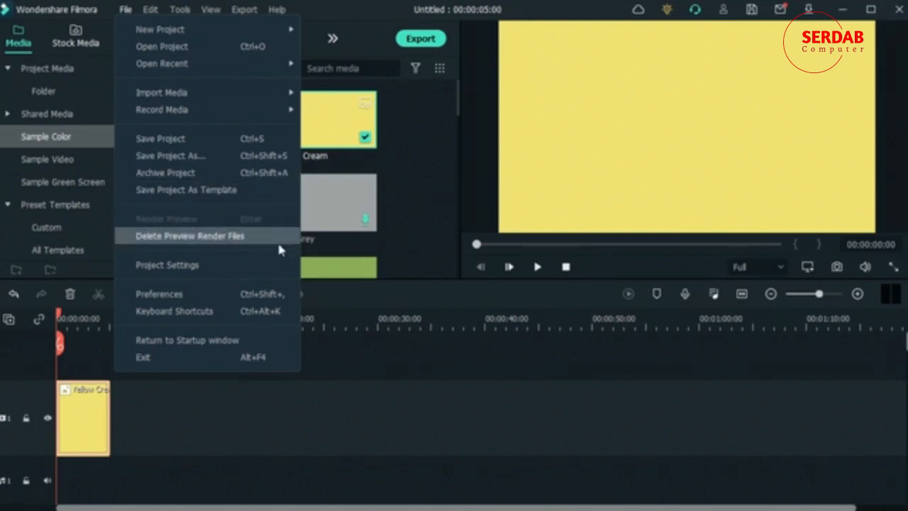
left_click(223, 270)
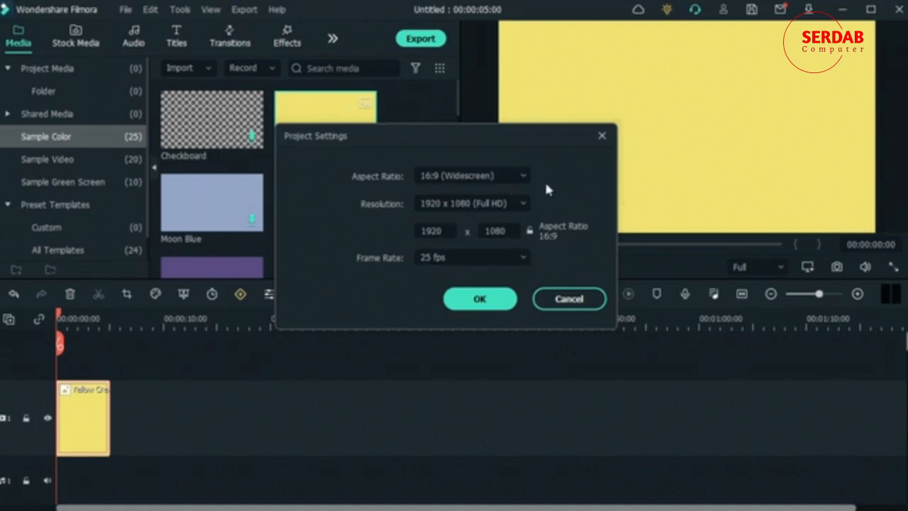
left_click(503, 303)
left_click(122, 12)
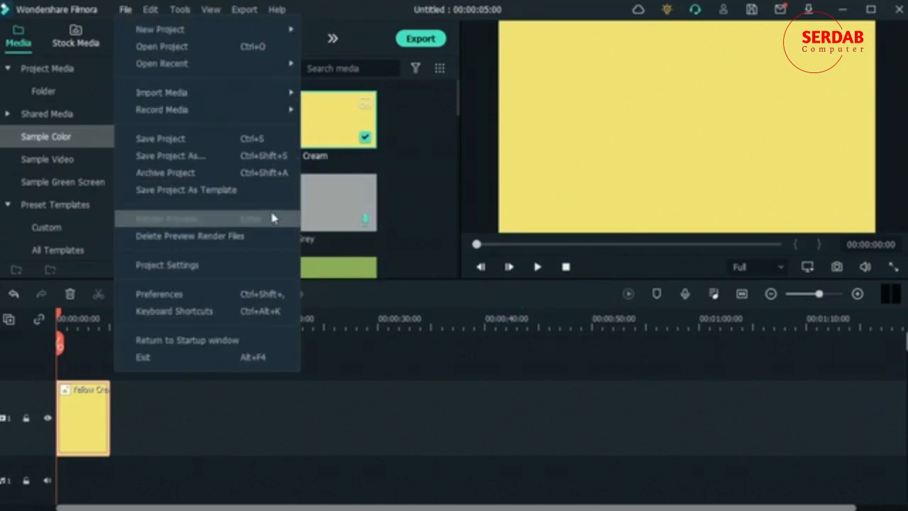
left_click(380, 395)
- Insert the Travel Endscreen preset template at the start of the timeline and delete the Yellow Cream clip
left_click(68, 250)
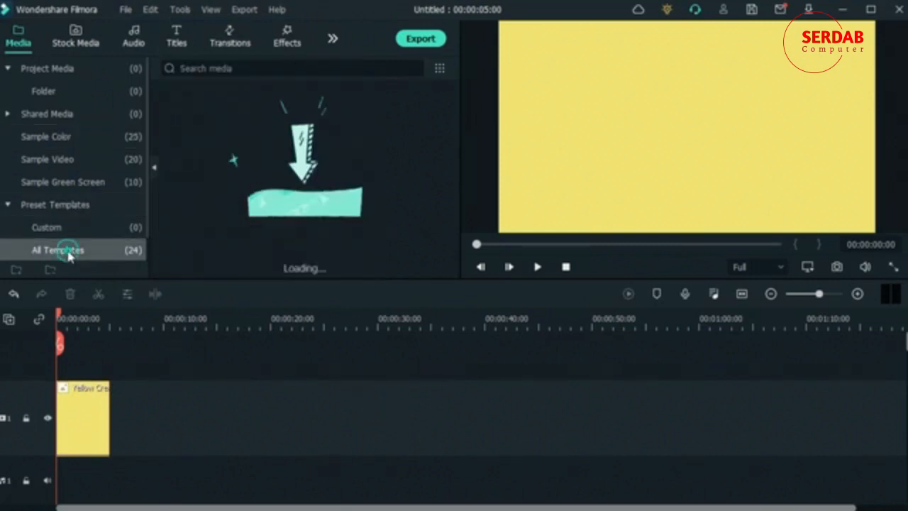
scroll(67, 255, "down", 1)
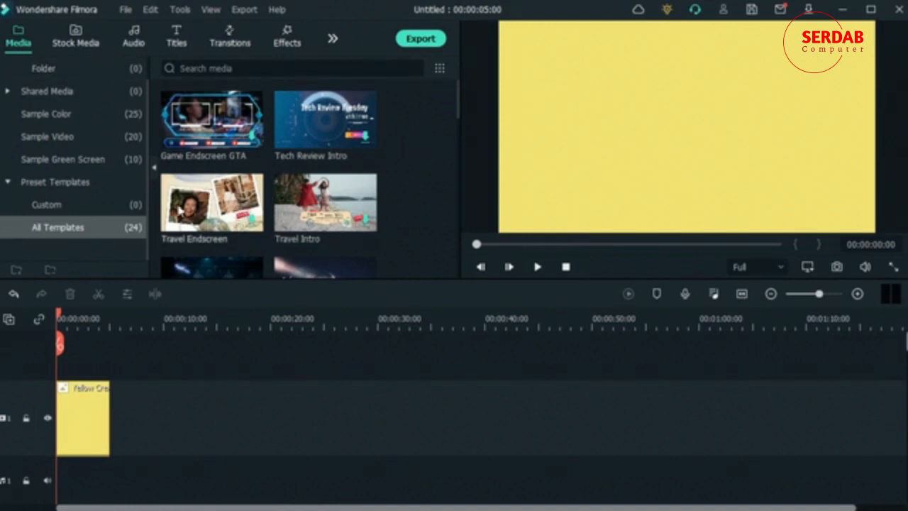
left_click(188, 196)
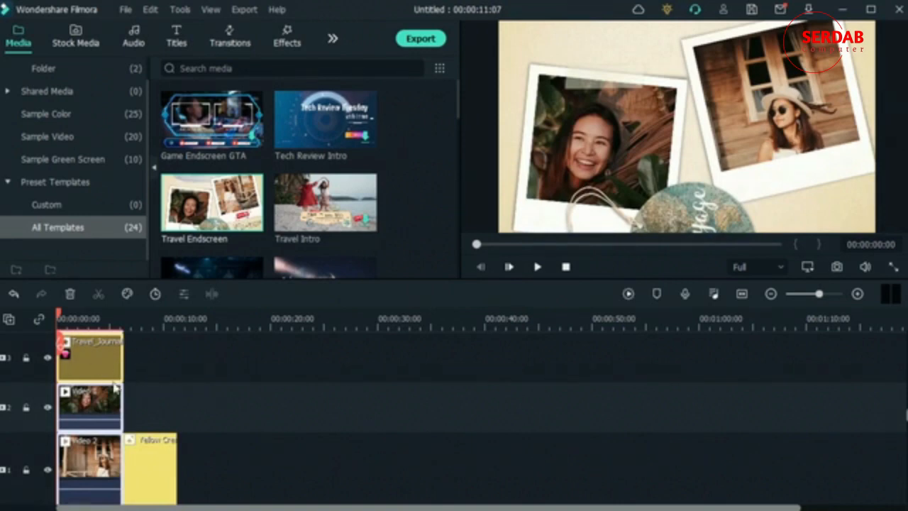
left_click(145, 461)
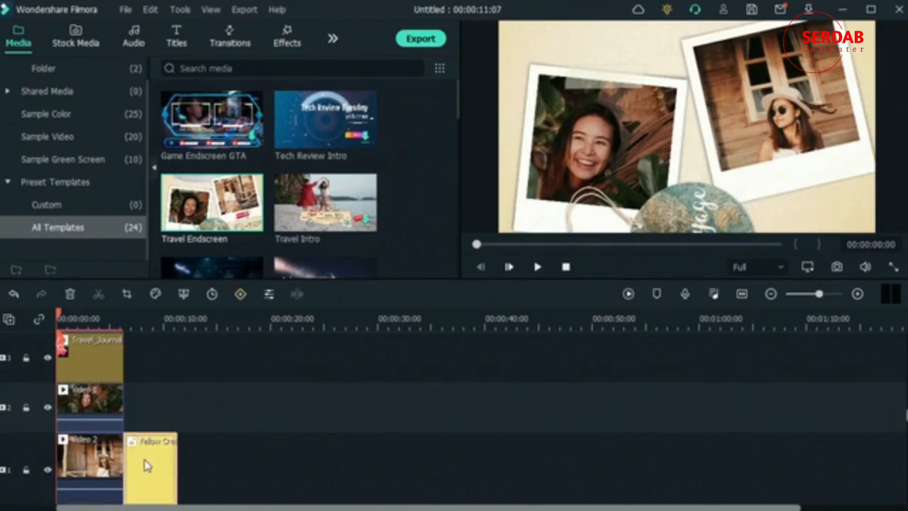
left_click(70, 293)
- Inspect the template's layers on the timeline at 00:00:03:03, toggling the Travel_Journal track's visibility off and back on
scroll(190, 408, "up", 2)
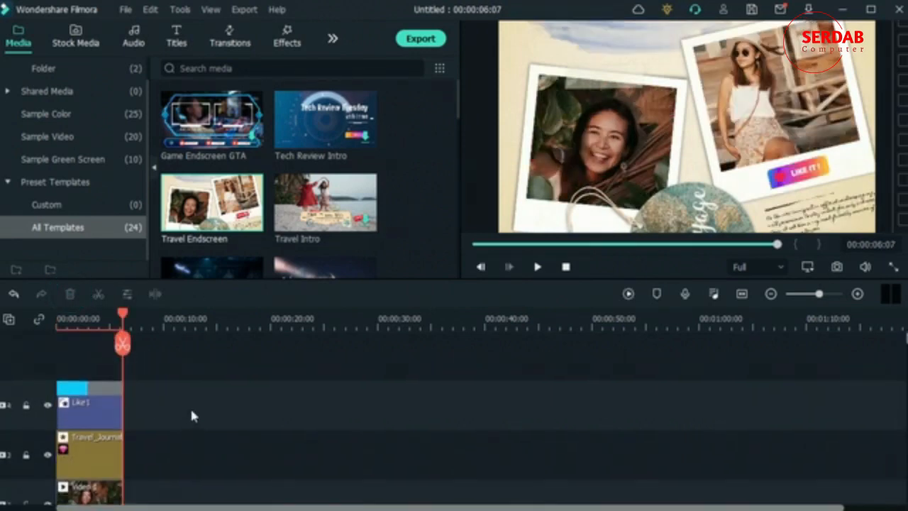
left_click(83, 423)
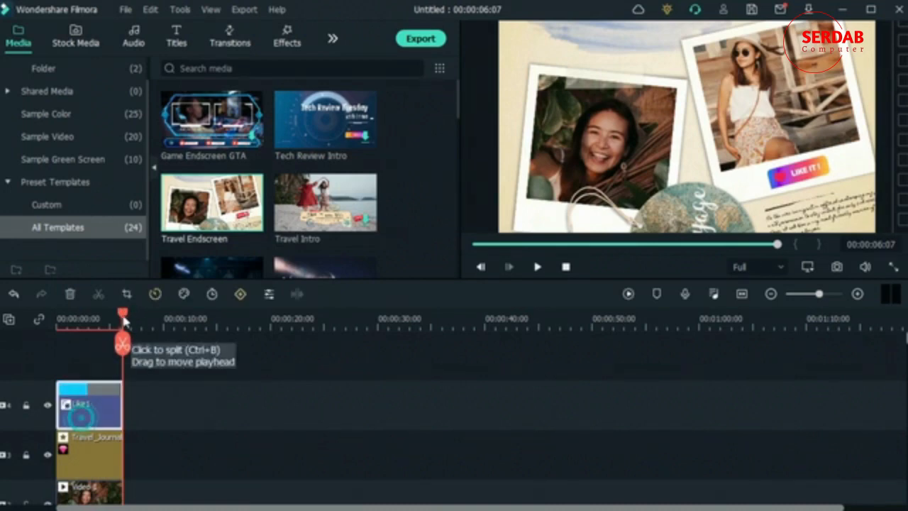
left_click_drag(123, 344, 88, 345)
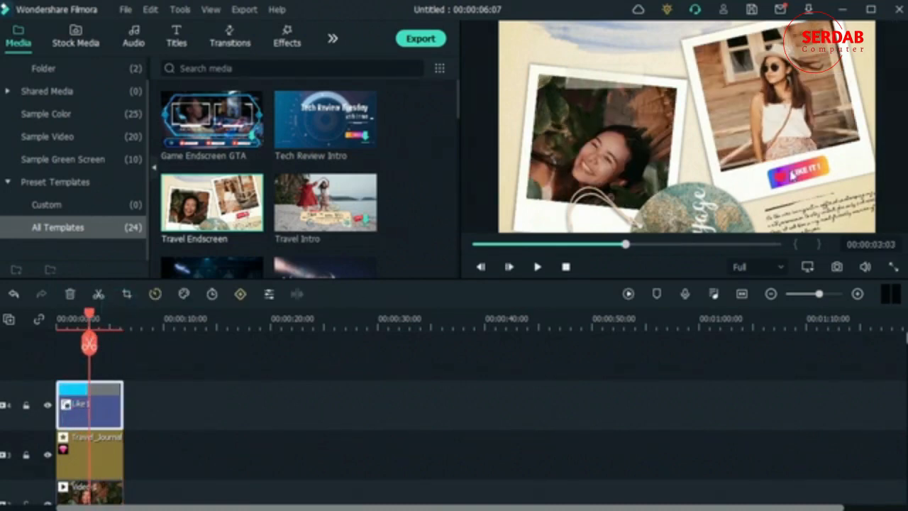
left_click(75, 460)
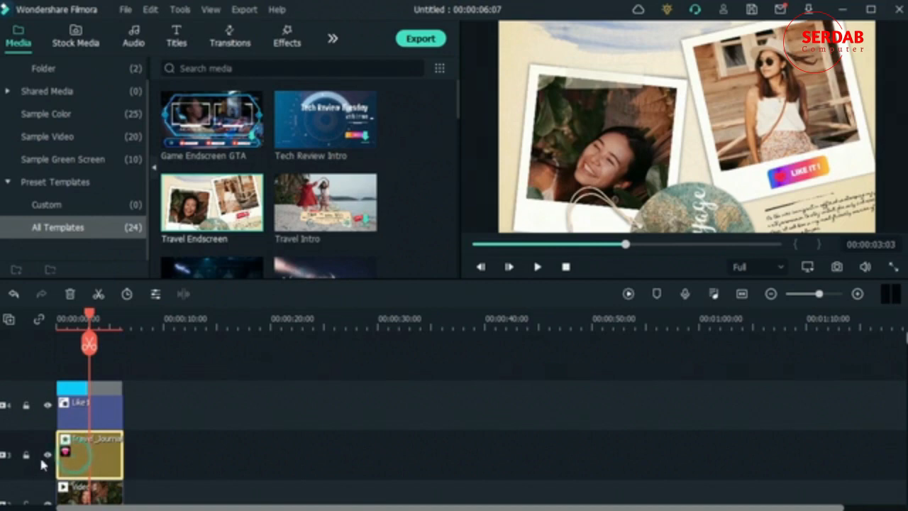
left_click(47, 456)
left_click(47, 455)
scroll(90, 441, "down", 3)
left_click(90, 439)
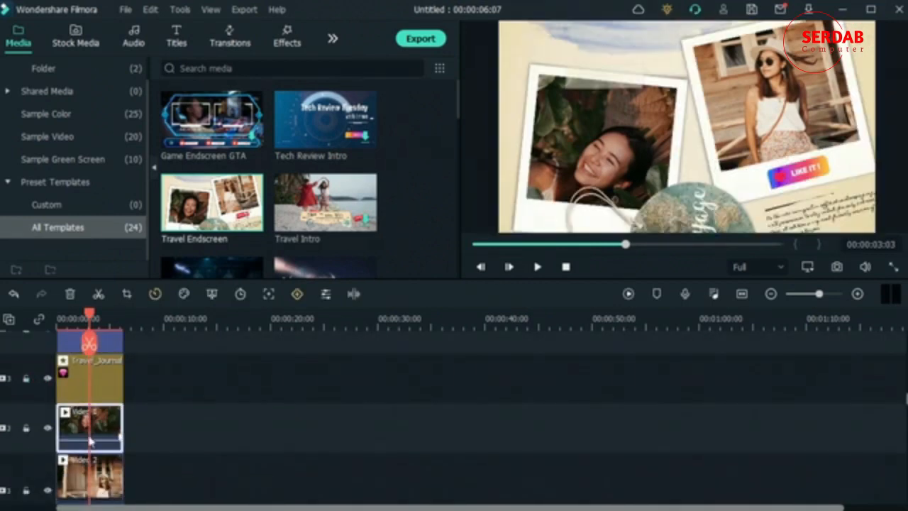
scroll(88, 433, "down", 3)
left_click(83, 422)
scroll(83, 422, "down", 2)
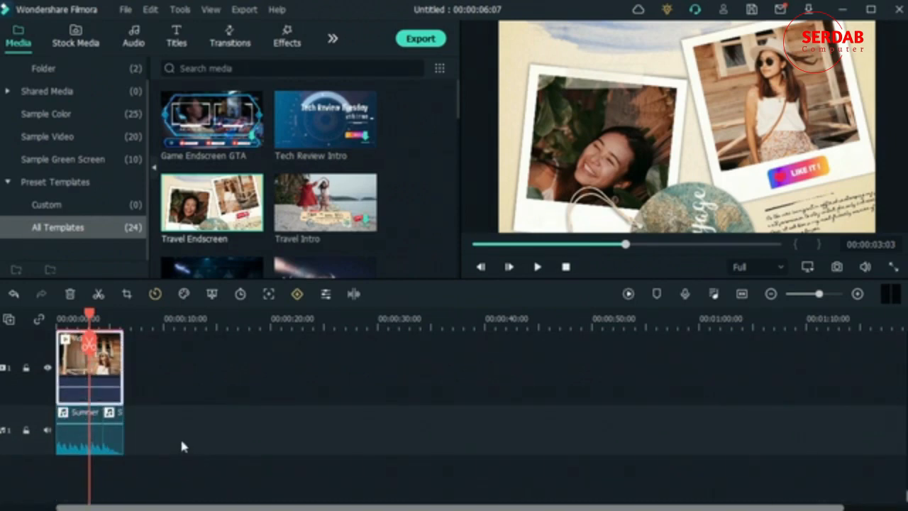
- Browse the remaining preset templates in the library
scroll(305, 163, "down", 5)
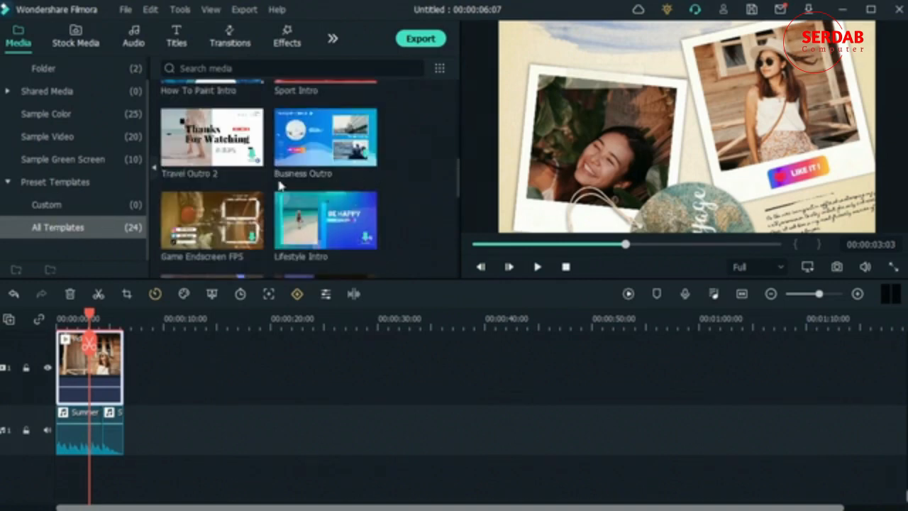
scroll(273, 185, "down", 3)
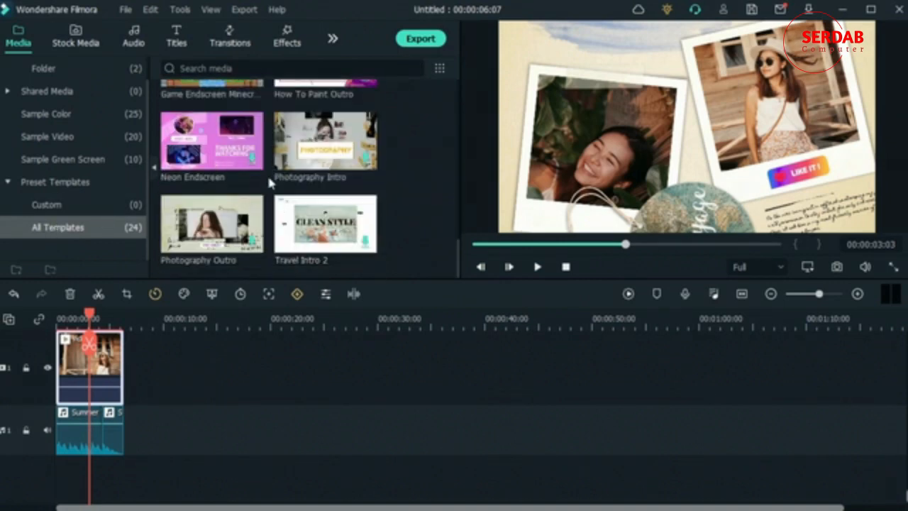
scroll(321, 225, "up", 3)
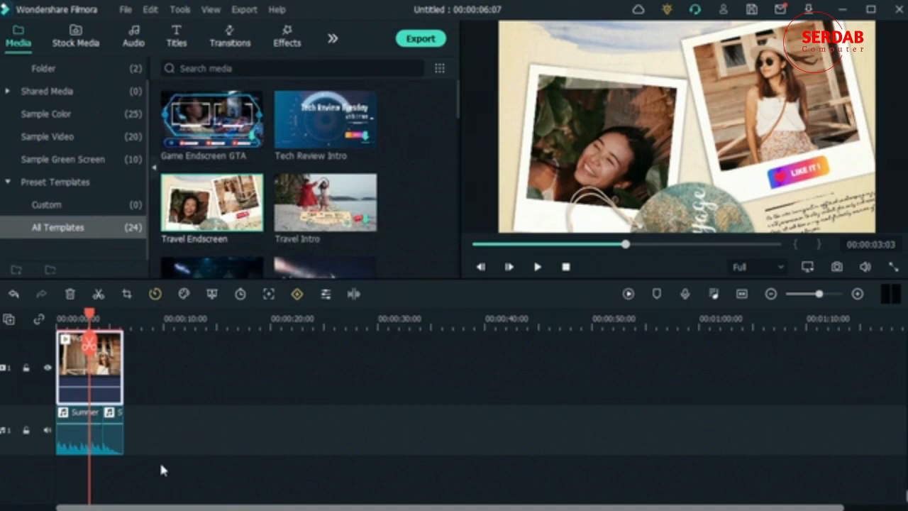
- Delete the Like clip from the topmost video track of the template
left_click_drag(162, 468, 171, 440)
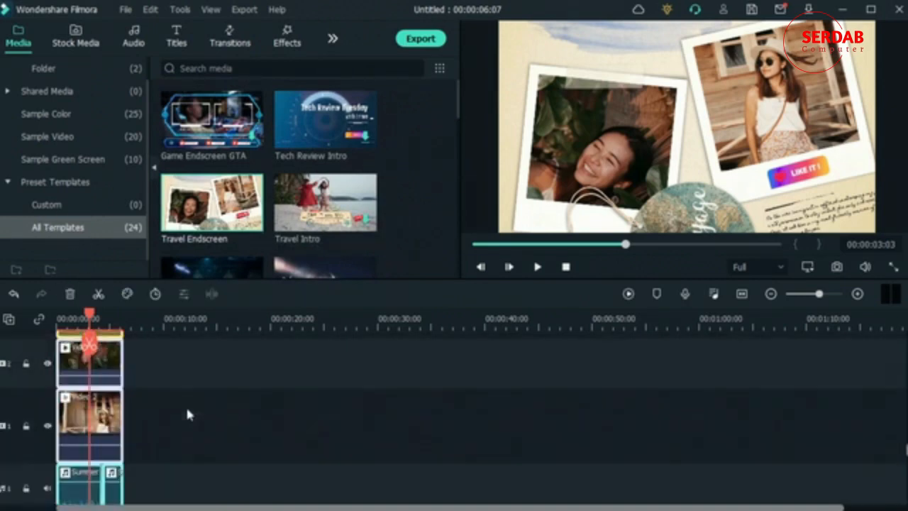
left_click(117, 391)
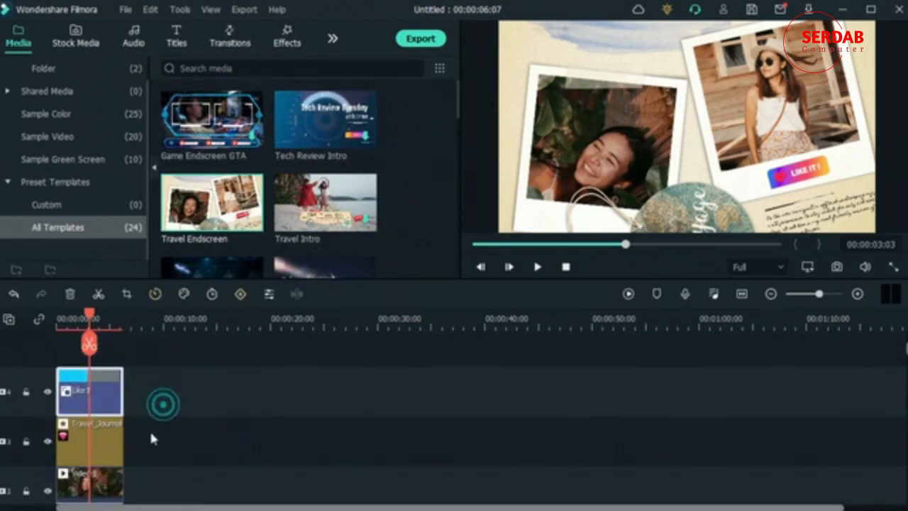
left_click(69, 296)
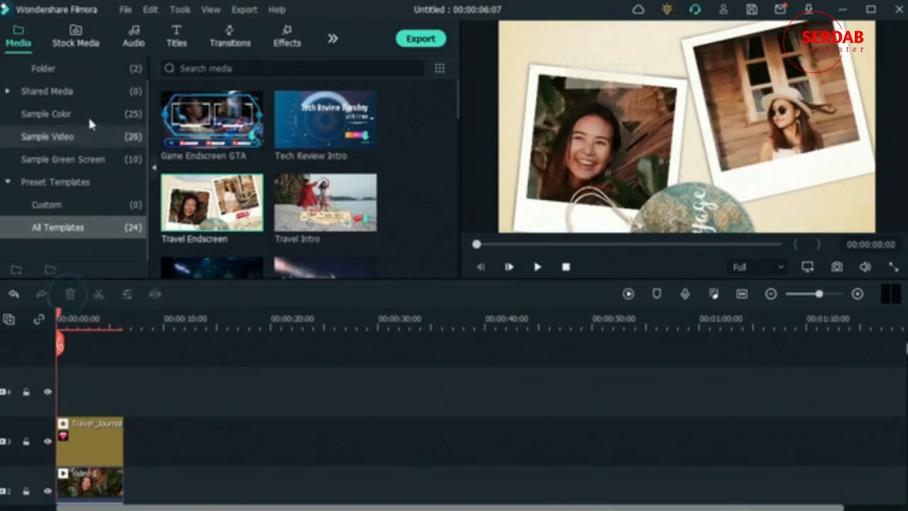
- Save the modified project as a template and view it among the Custom preset templates
left_click(125, 10)
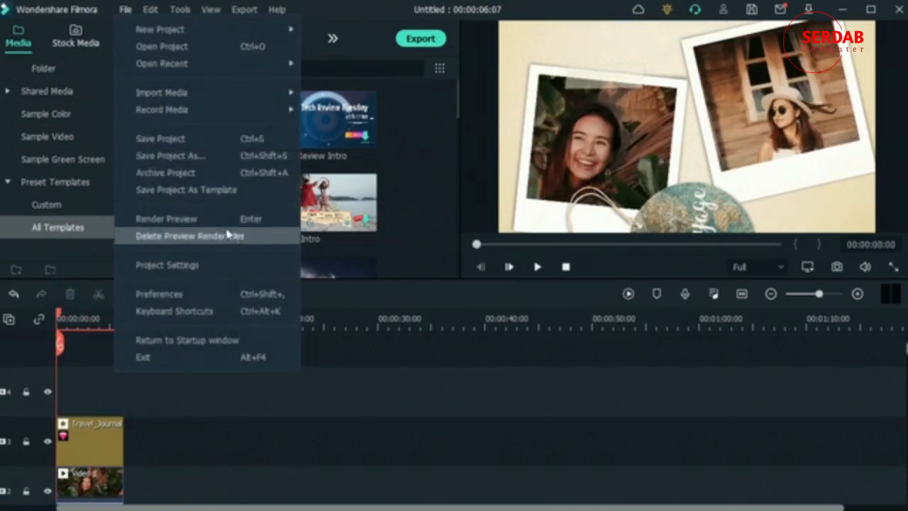
left_click(235, 186)
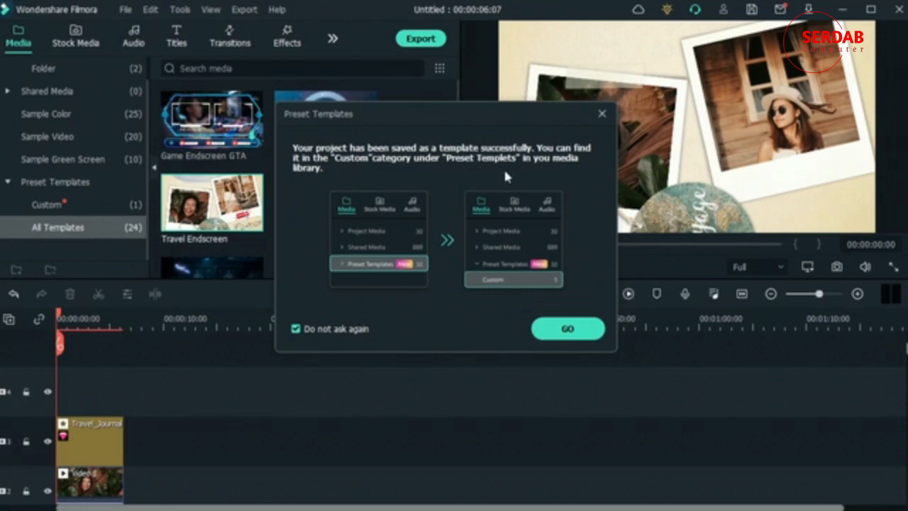
left_click(575, 330)
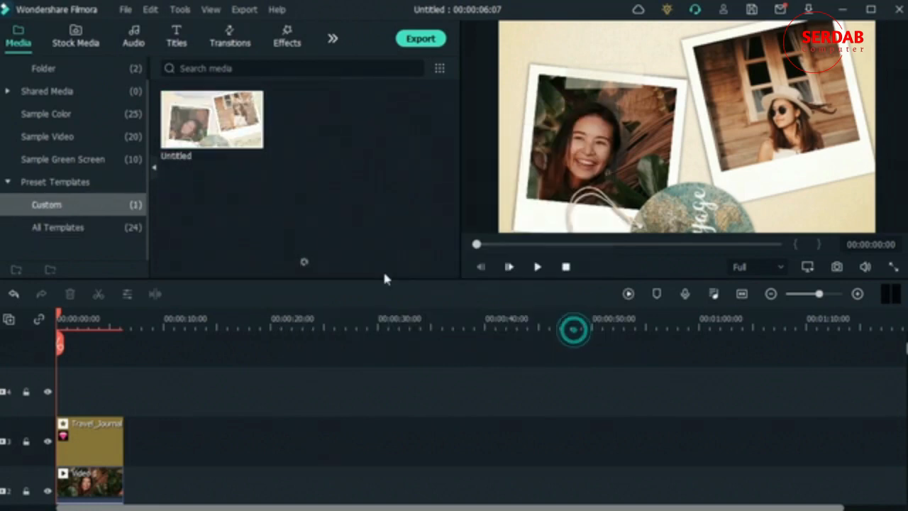
left_click(106, 201)
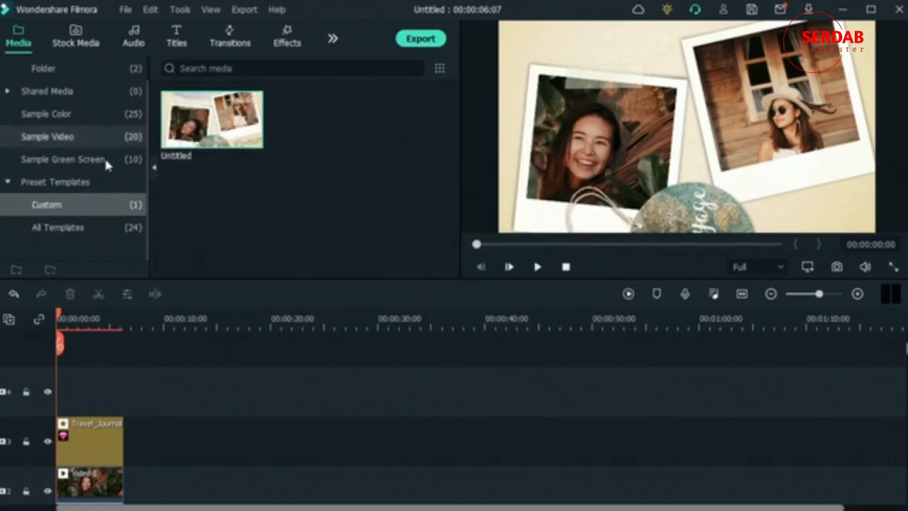
left_click(84, 230)
left_click(75, 205)
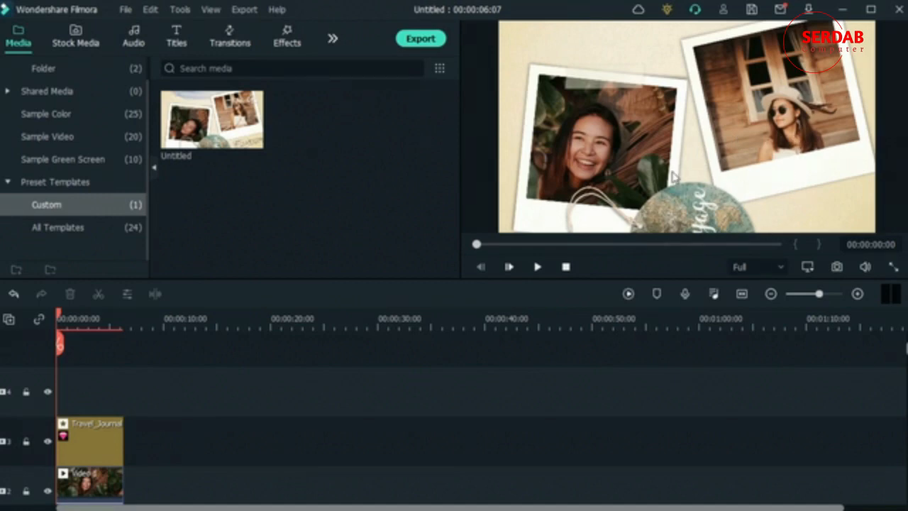
- Review the File keyboard shortcuts and enter Ctrl+N again as the New Project shortcut
left_click(125, 10)
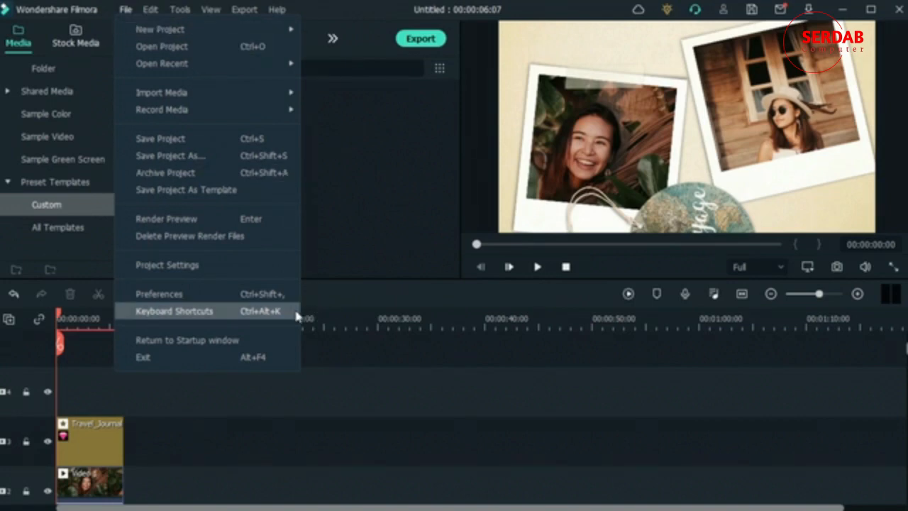
left_click(242, 313)
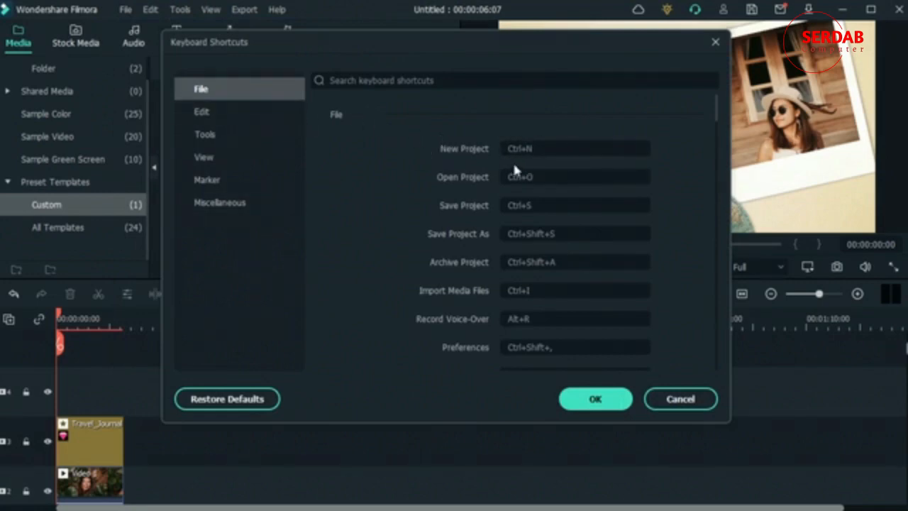
scroll(386, 177, "down", 2)
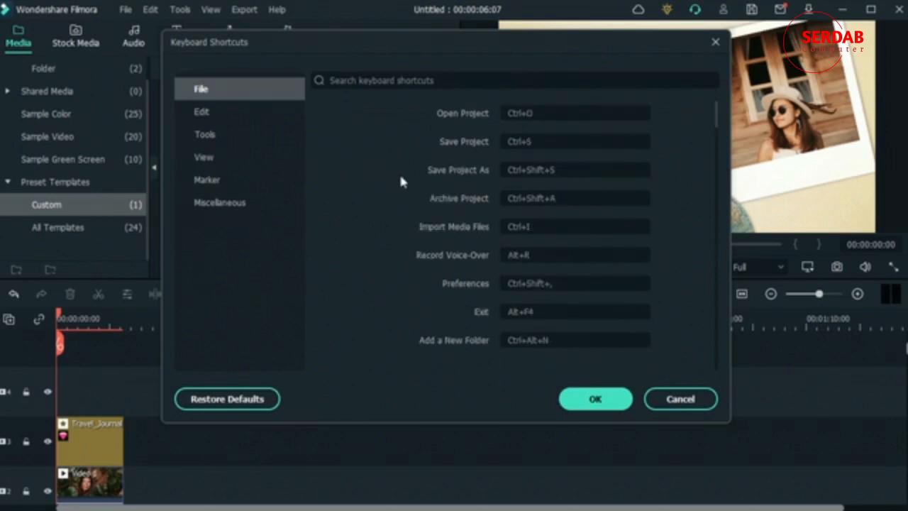
scroll(479, 243, "up", 2)
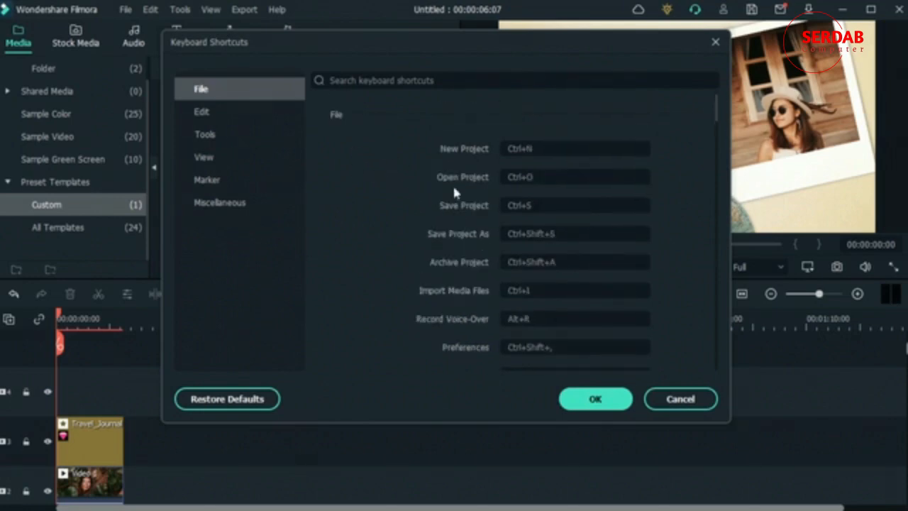
scroll(435, 217, "down", 3)
scroll(438, 217, "up", 3)
left_click(533, 145)
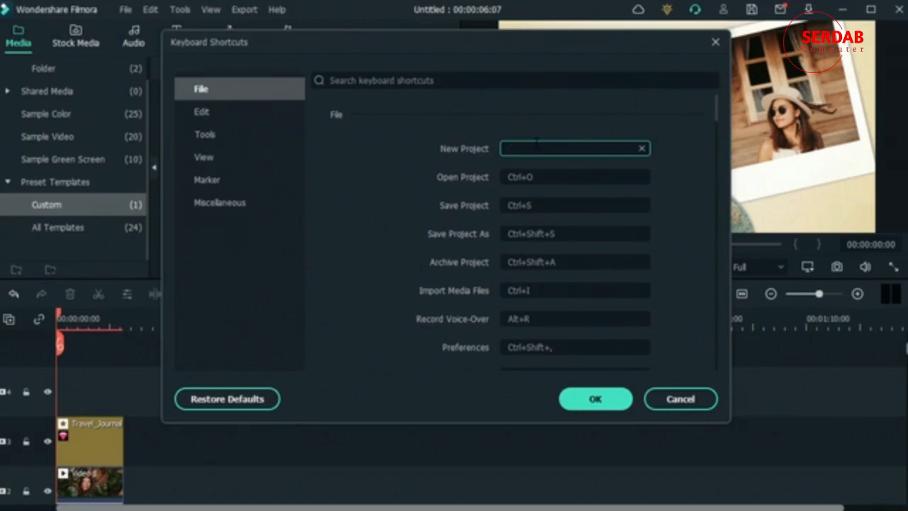
key("ctrl+n")
- Look through the keyboard shortcuts of the Tools category
left_click(224, 134)
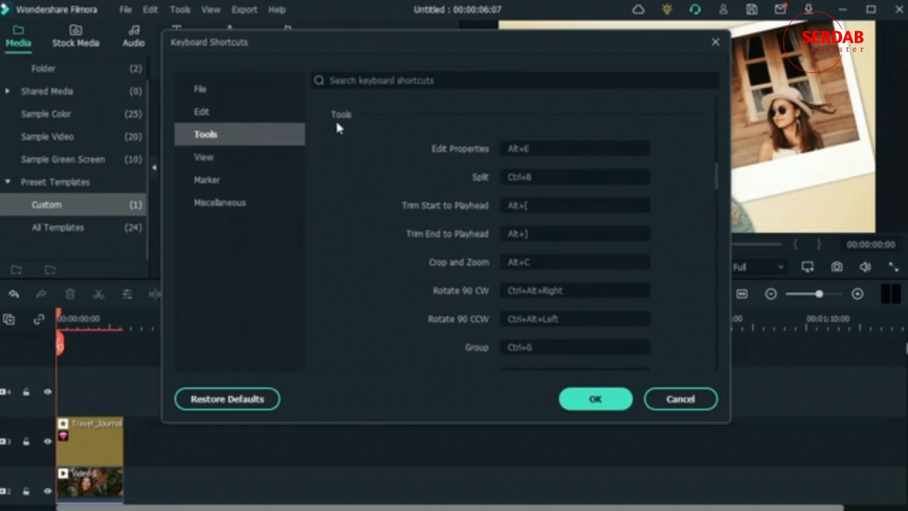
scroll(381, 207, "down", 8)
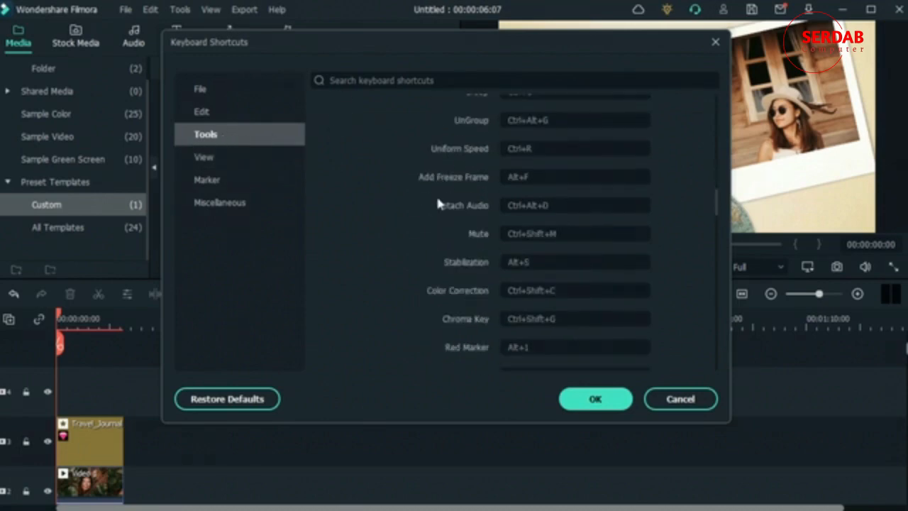
scroll(422, 192, "down", 2)
- Search the keyboard shortcuts for "de", assign Backspace to the Delete command, and accept the shortcut settings
left_click(590, 78)
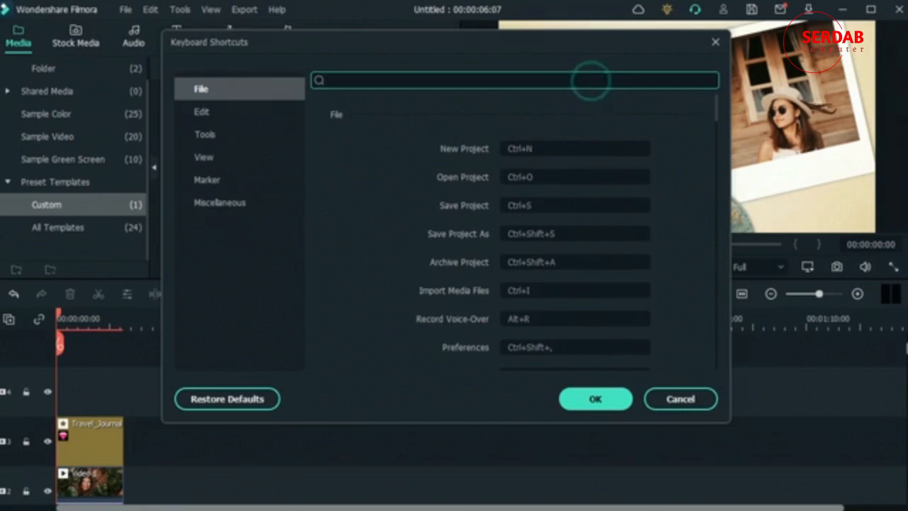
type("de")
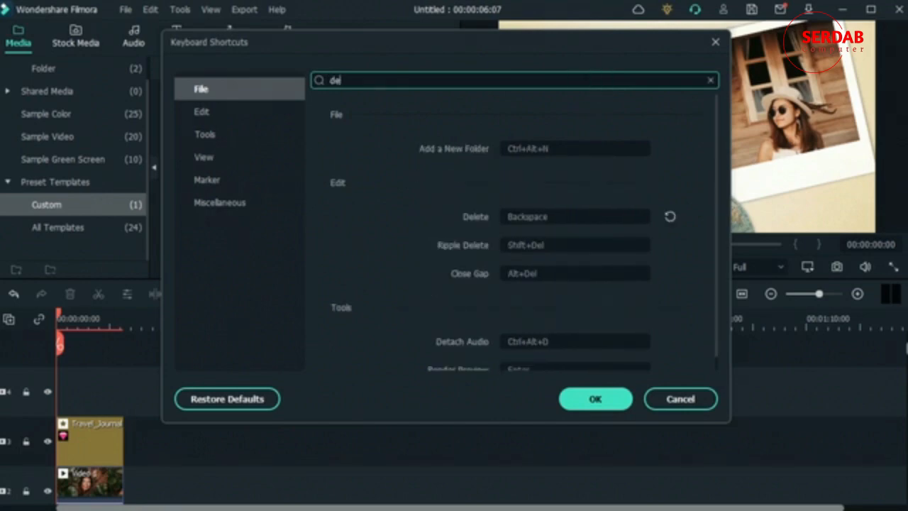
mouse_move(562, 217)
left_click(573, 217)
key("BackSpace")
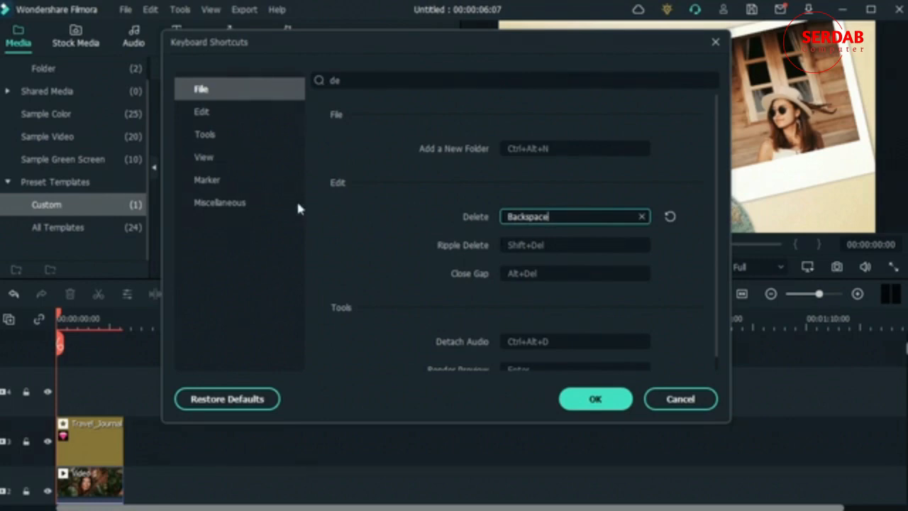
left_click(200, 180)
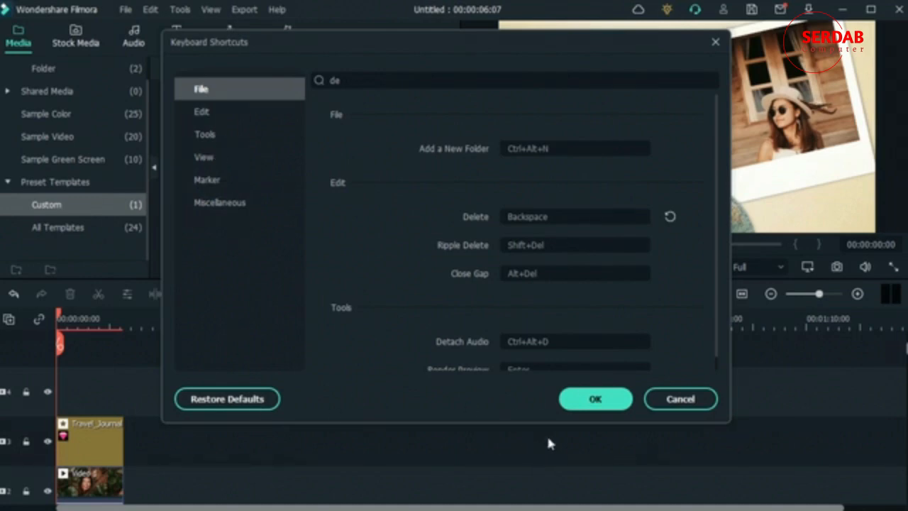
left_click(593, 399)
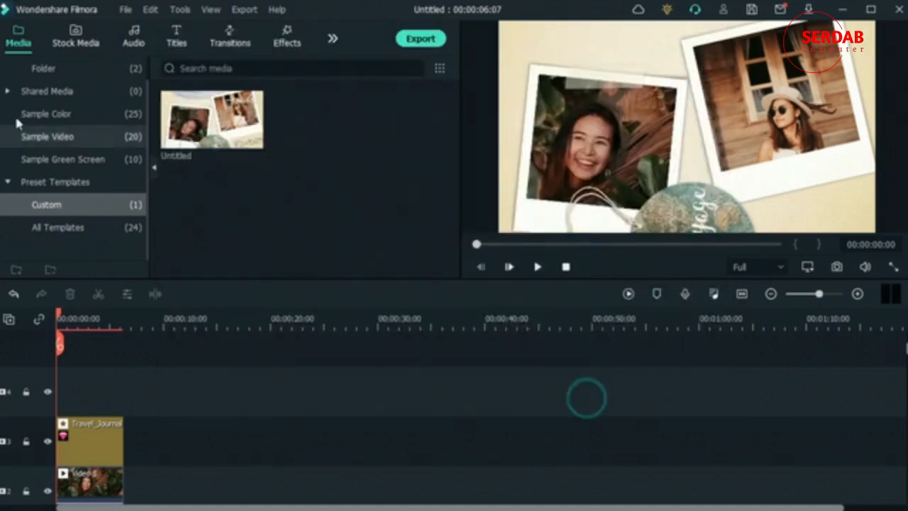
- Open the program preferences and check the Appearance options among the General settings, leaving the choice as it is
left_click(125, 11)
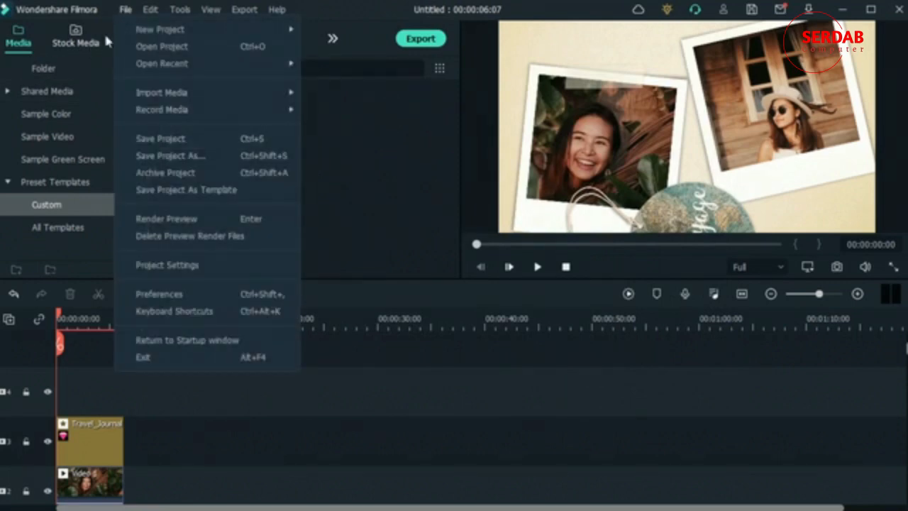
left_click(216, 298)
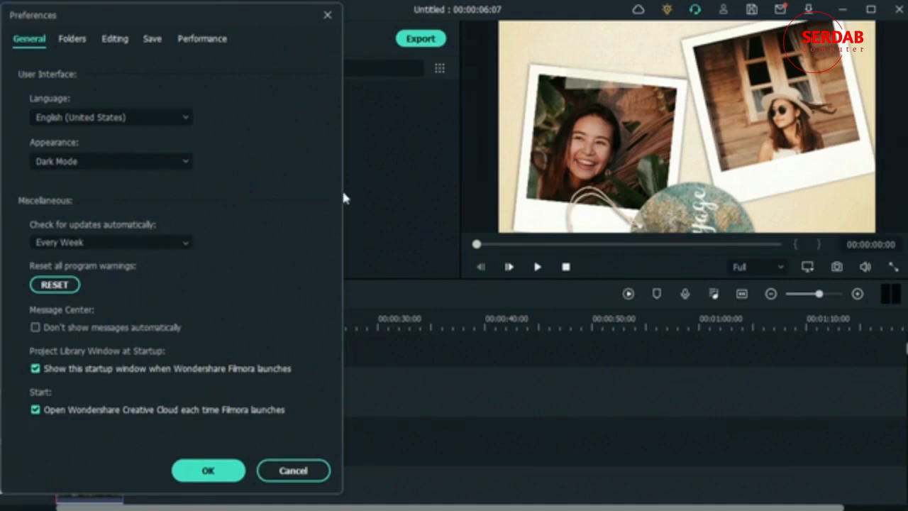
left_click(149, 161)
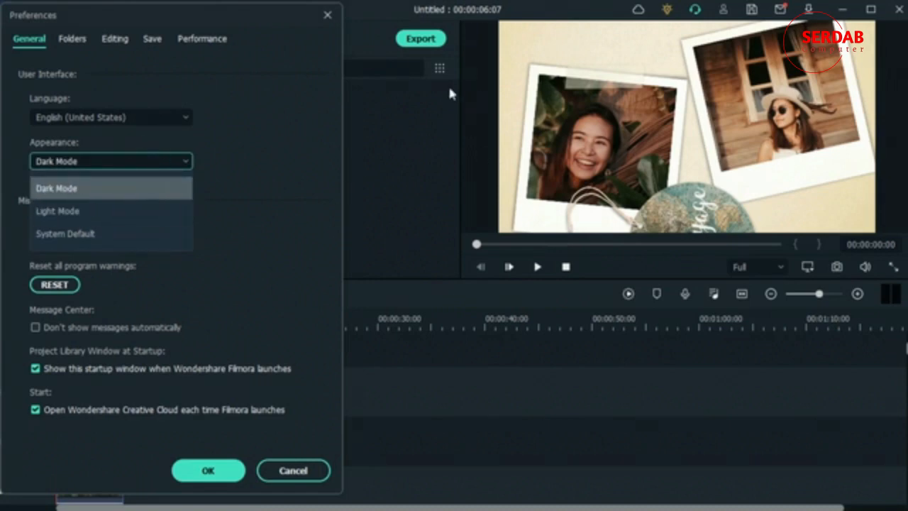
left_click(318, 190)
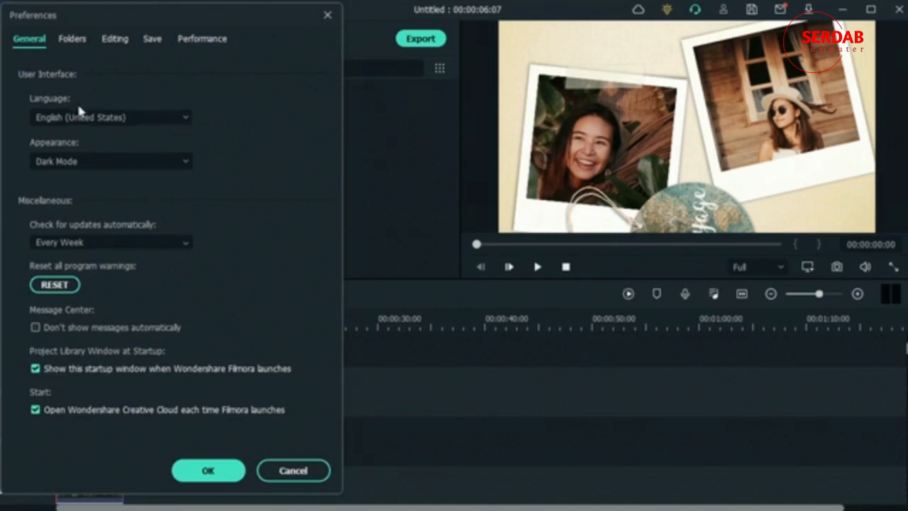
- Review the folder locations and the default editing settings in the preferences
left_click(75, 40)
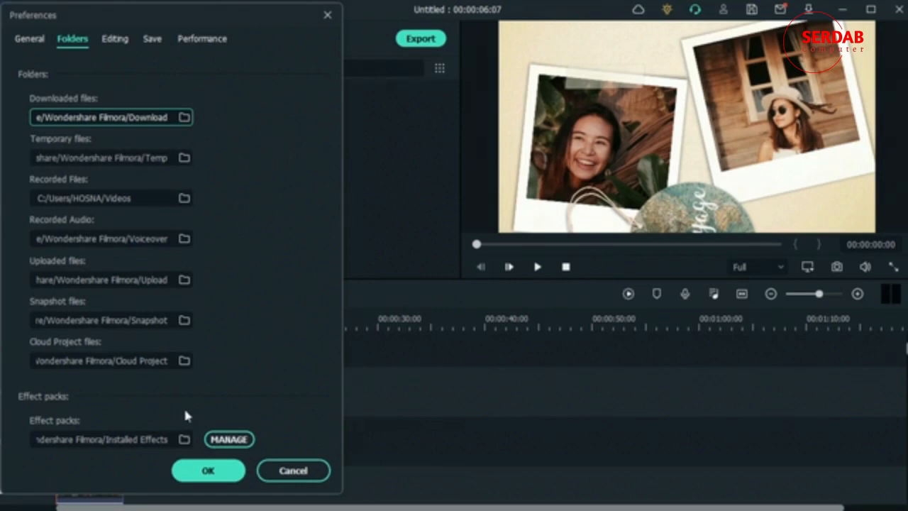
left_click(110, 41)
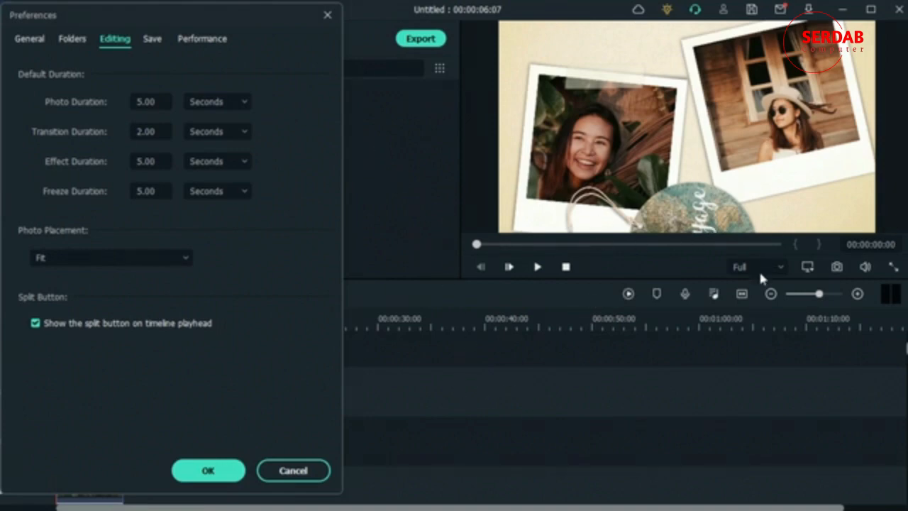
left_click(151, 44)
left_click(117, 39)
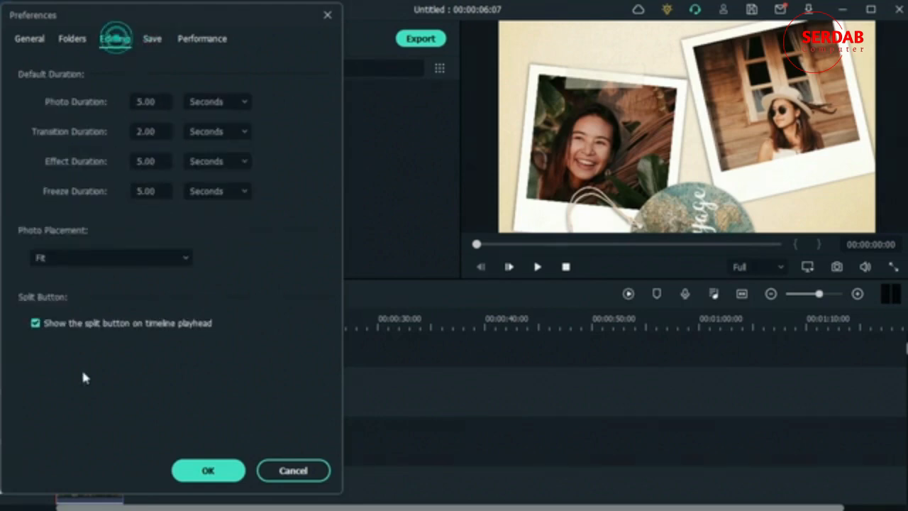
- Move the Preferences window off the timeline playhead and switch the playhead split button option off and back on
left_click_drag(167, 20, 564, 21)
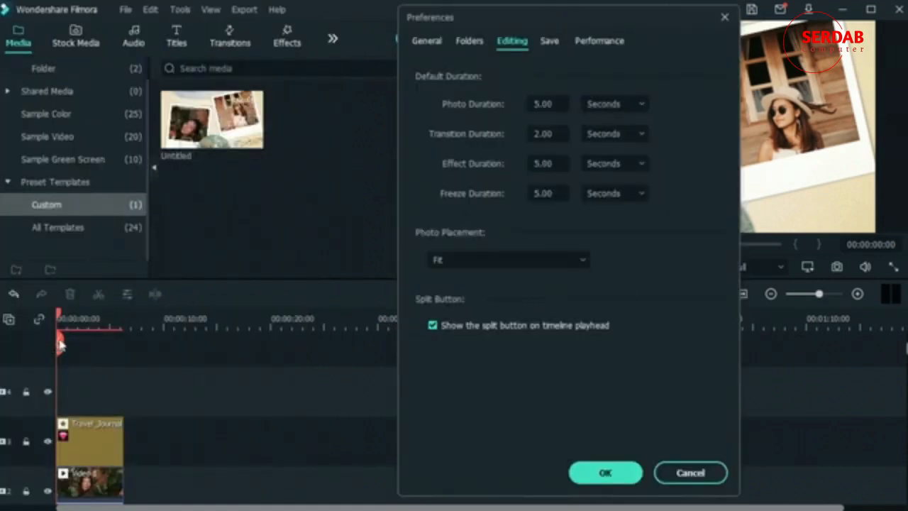
left_click(432, 325)
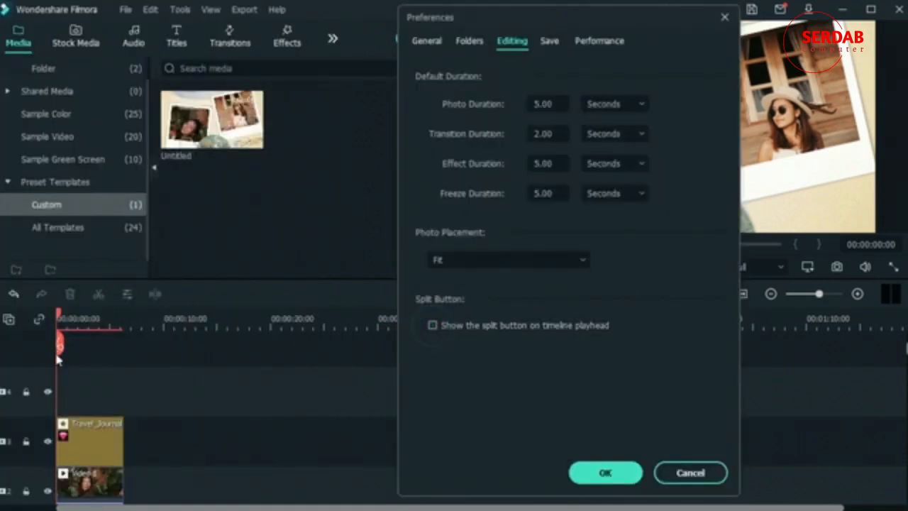
left_click(432, 325)
- Review the Save and Performance preferences, including backup, preview render and proxy settings, and close the preferences with OK
left_click(550, 40)
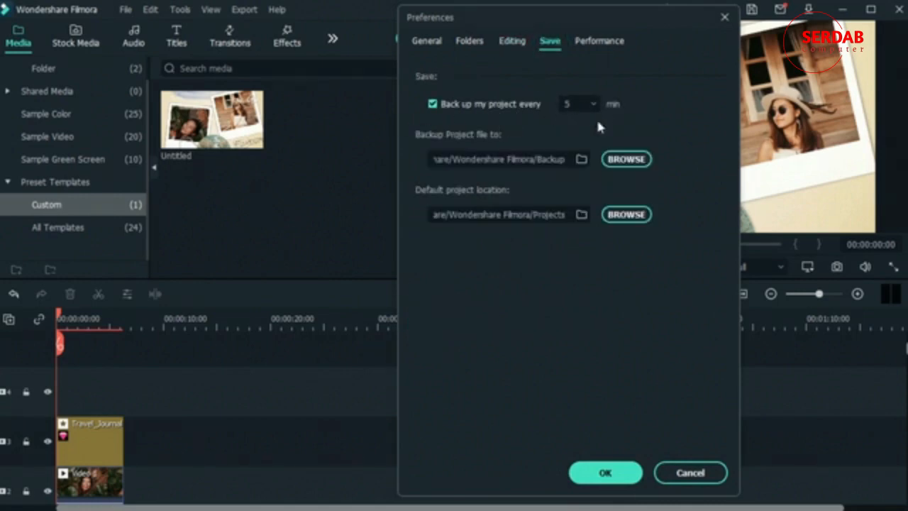
left_click(600, 42)
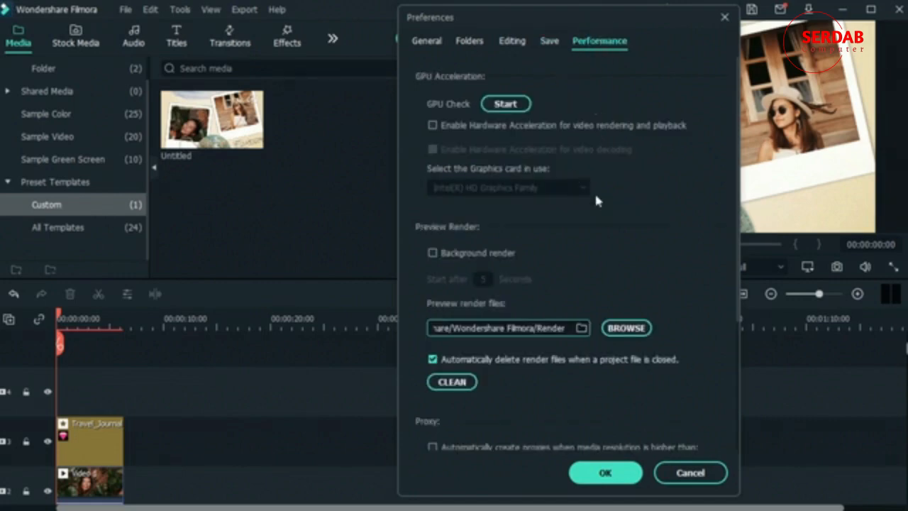
scroll(625, 227, "down", 1)
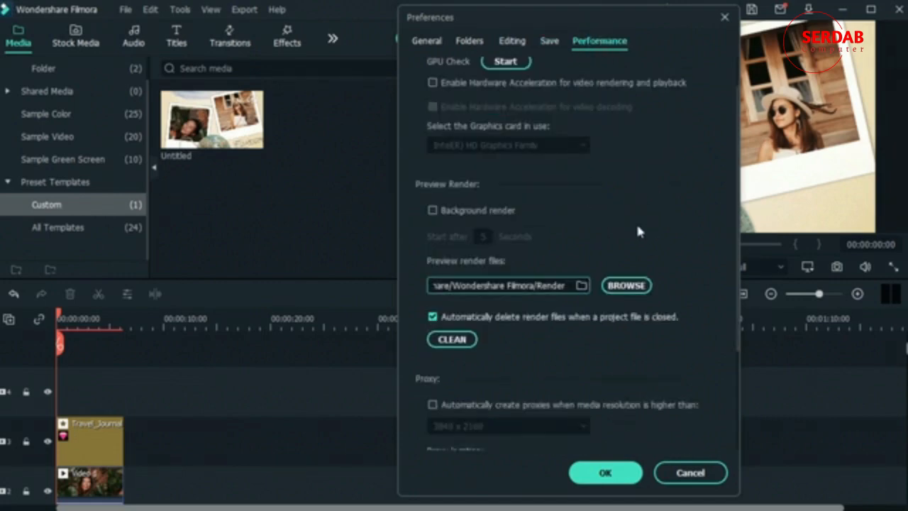
scroll(650, 196, "down", 2)
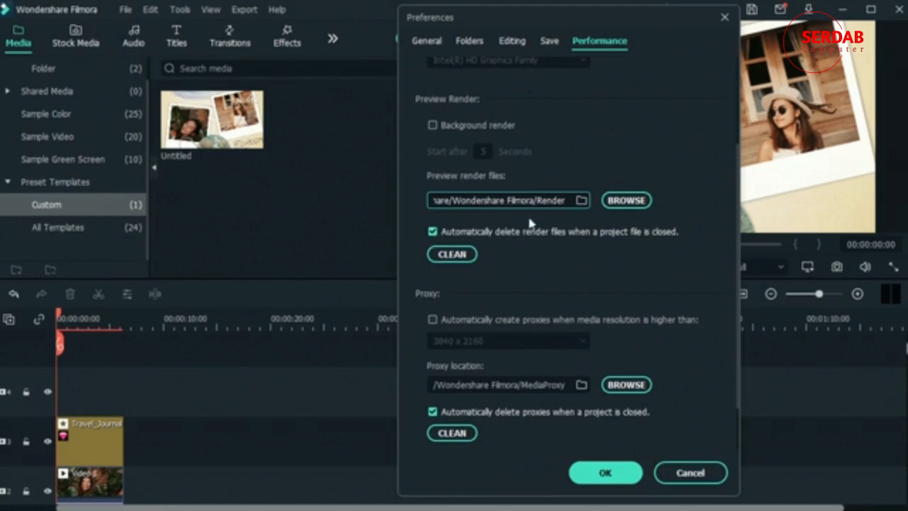
scroll(544, 273, "down", 1)
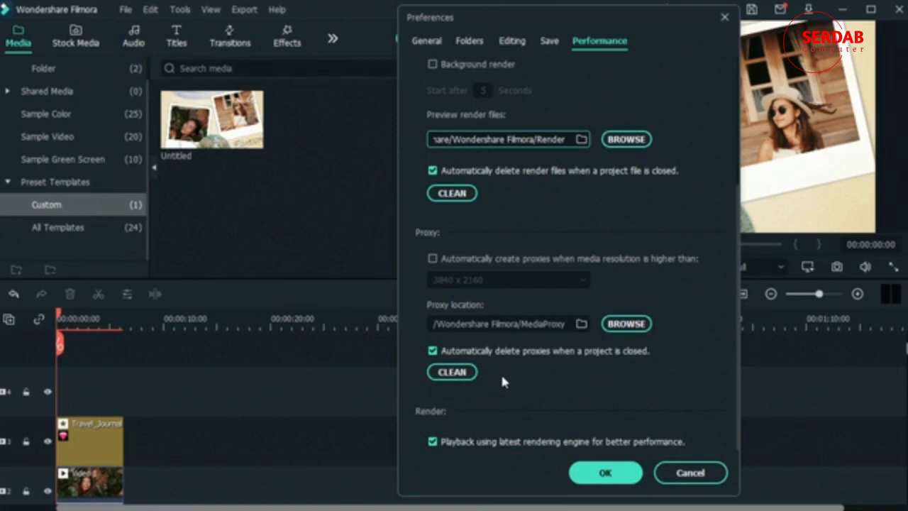
left_click(616, 472)
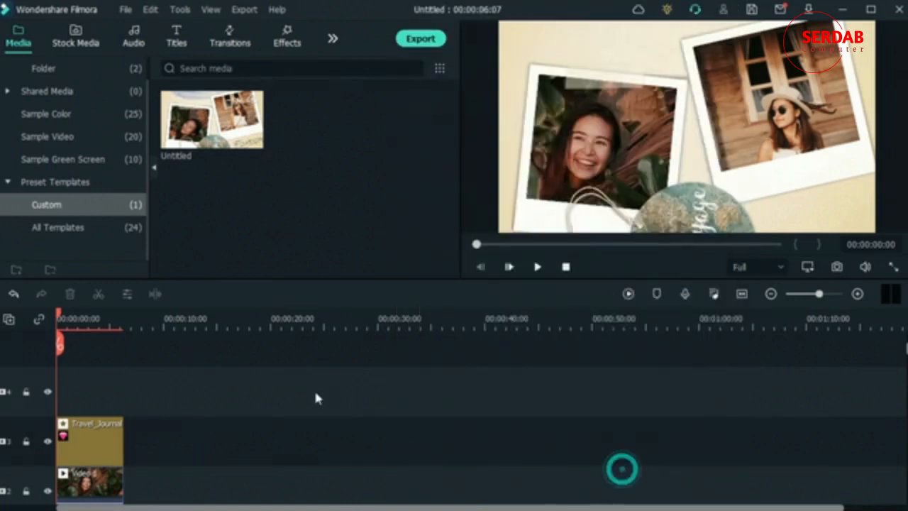
- Look over the Edit and Tools commands while no clip is selected
left_click(153, 12)
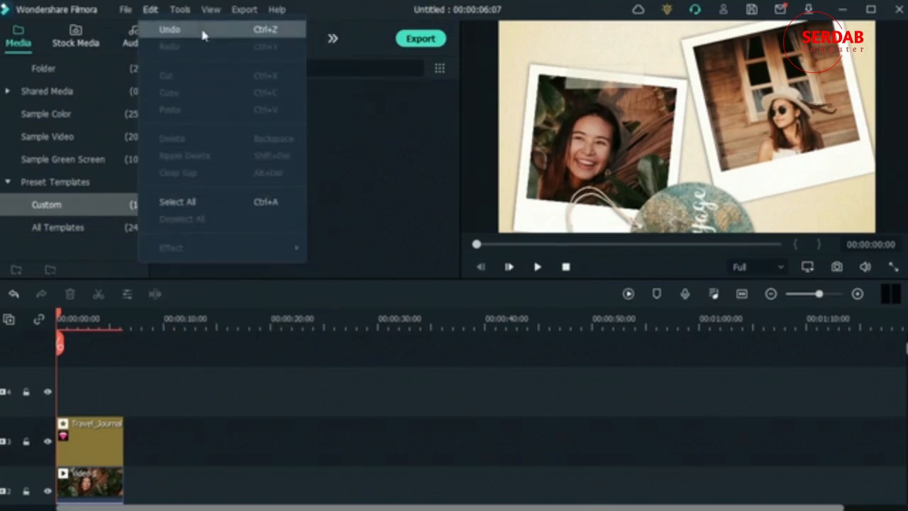
mouse_move(182, 11)
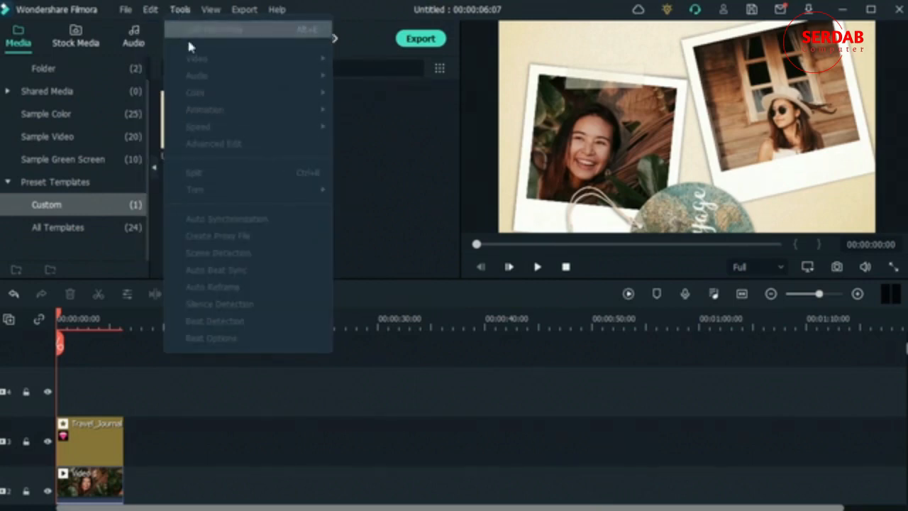
left_click(182, 11)
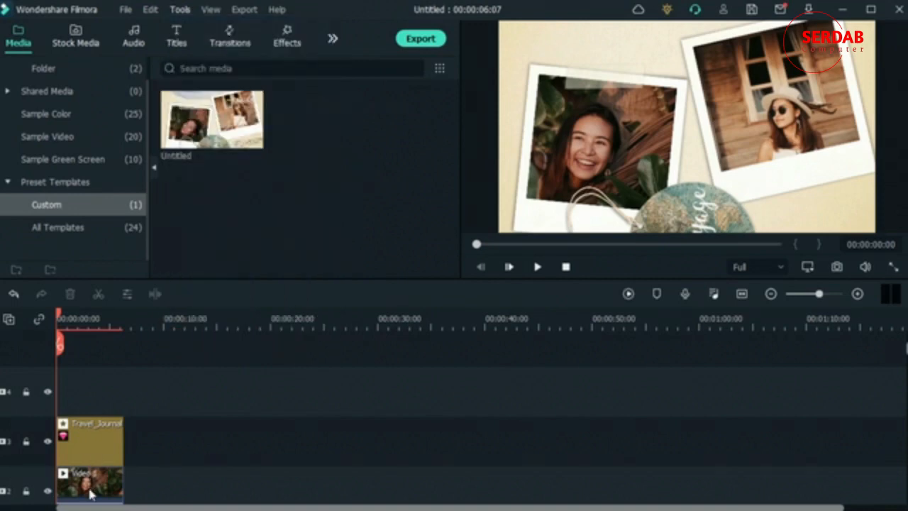
- Look over the Video, Audio, Color and Animation tool commands for the selected Video 1 clip, and the Export commands
left_click(182, 14)
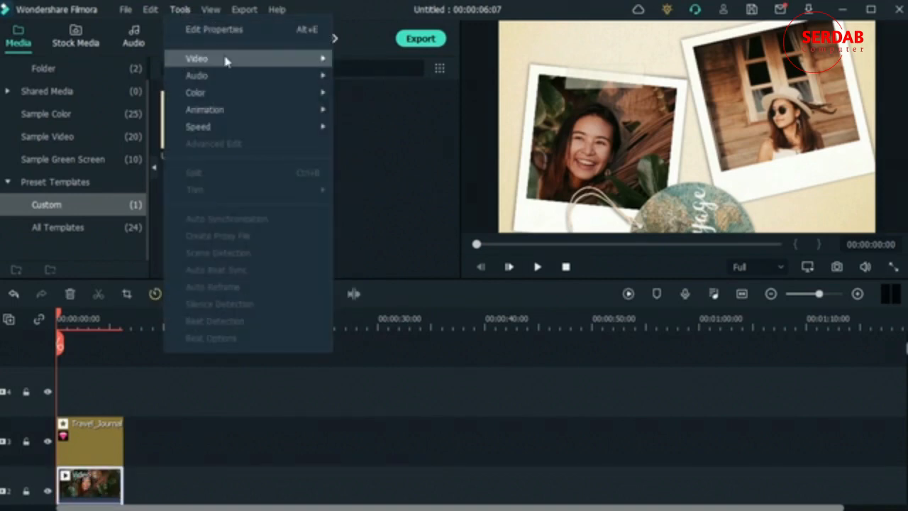
mouse_move(226, 61)
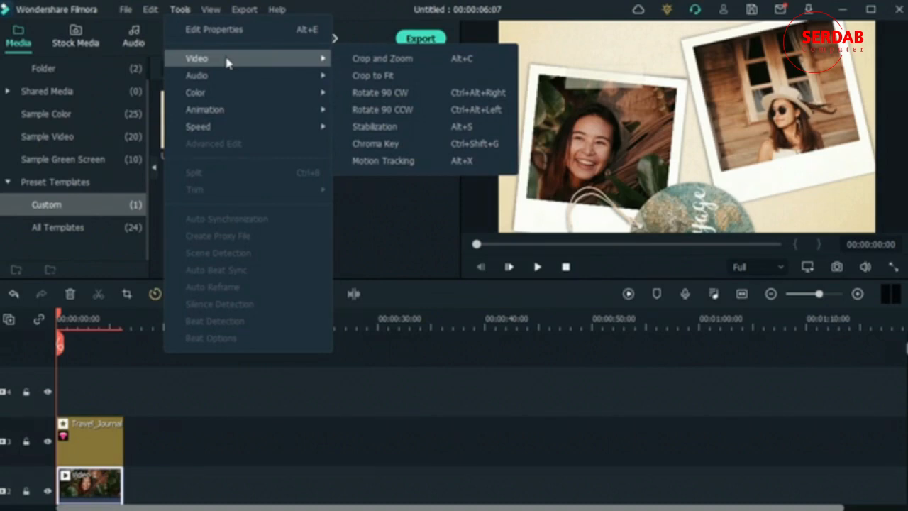
mouse_move(225, 76)
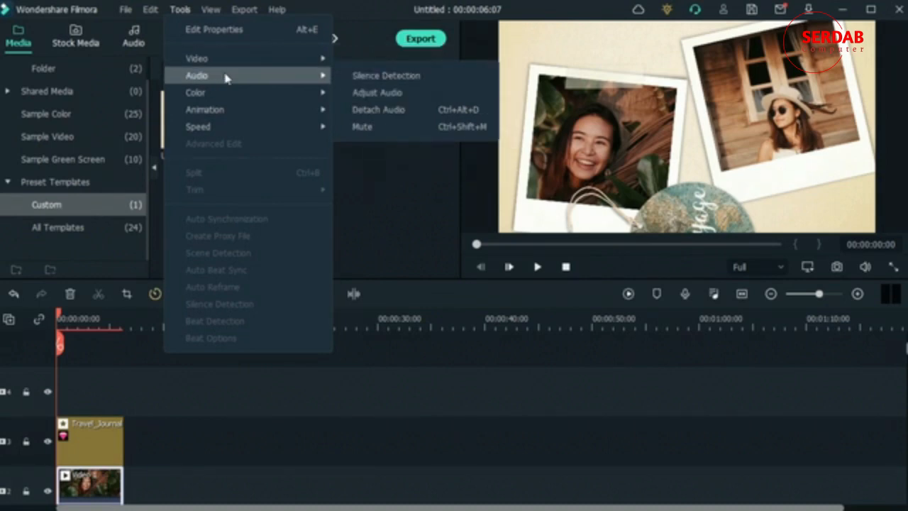
mouse_move(227, 93)
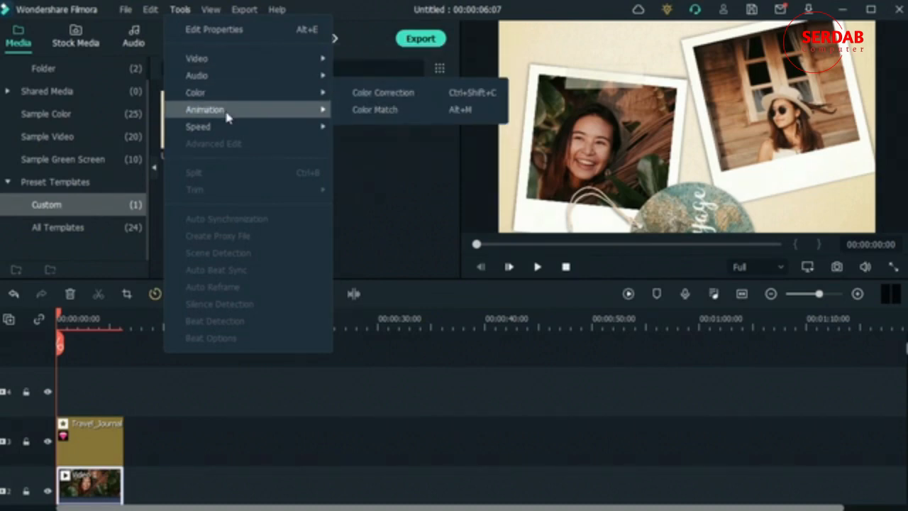
mouse_move(227, 117)
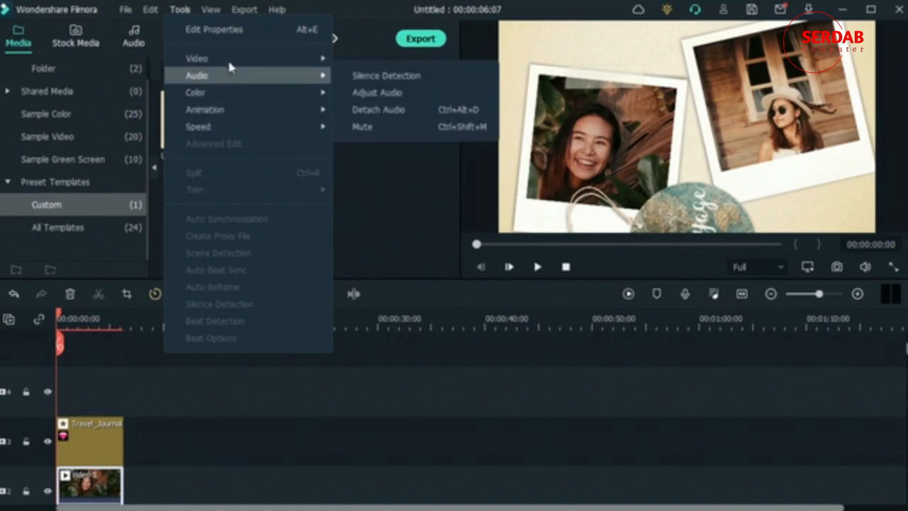
mouse_move(222, 14)
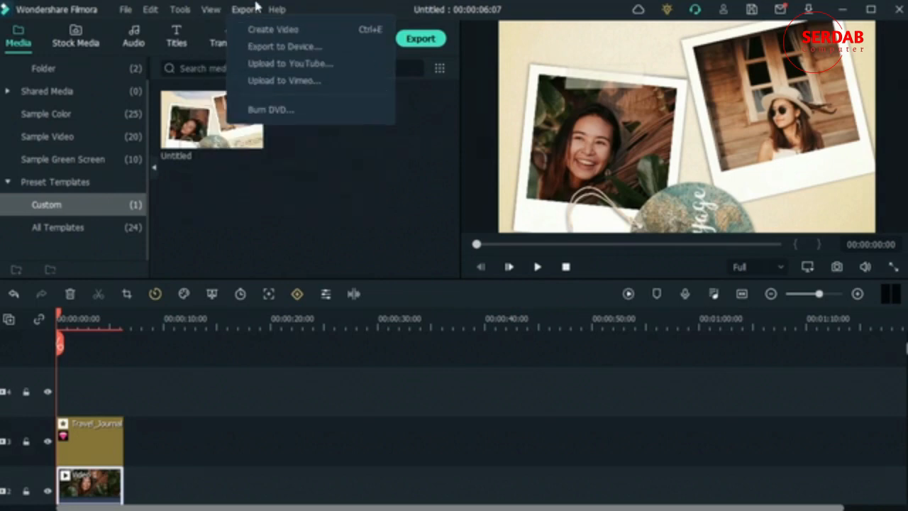
mouse_move(276, 9)
left_click(216, 346)
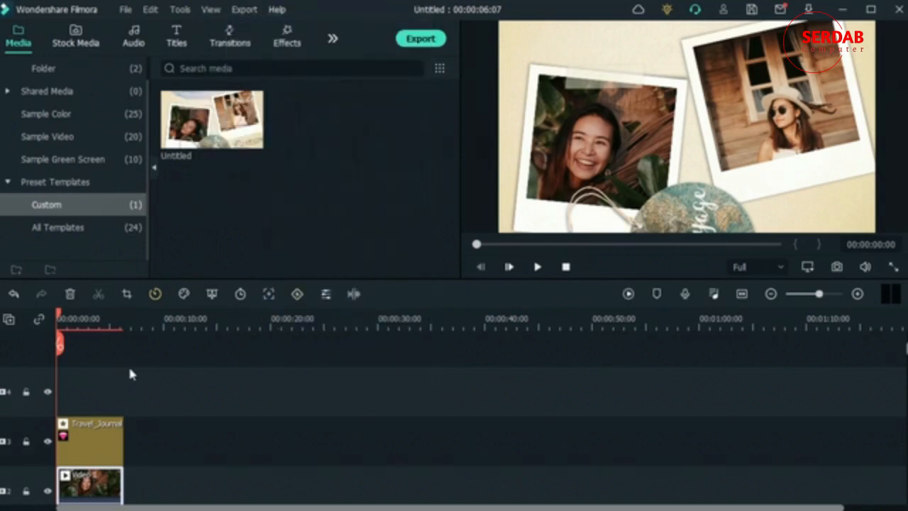
- Delete the Travel_Journal template clip and both video clips so the timeline is empty
left_click(130, 368)
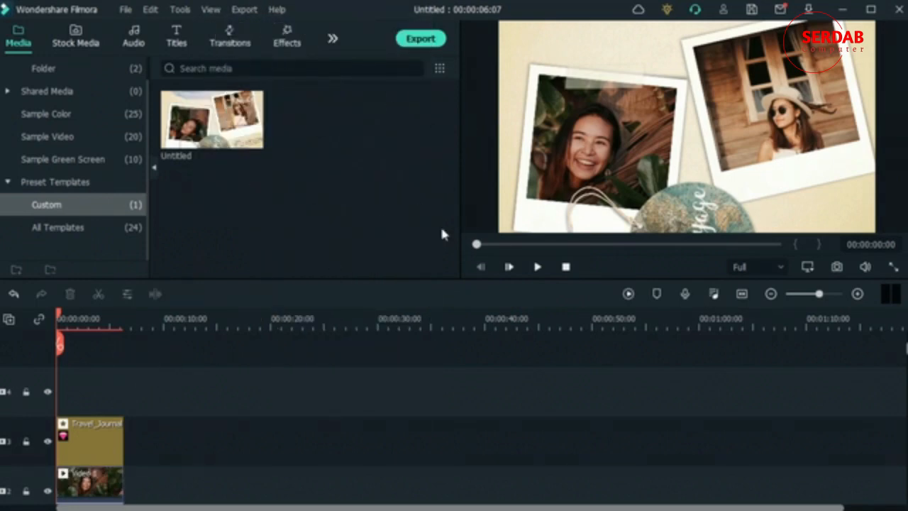
scroll(92, 381, "down", 5)
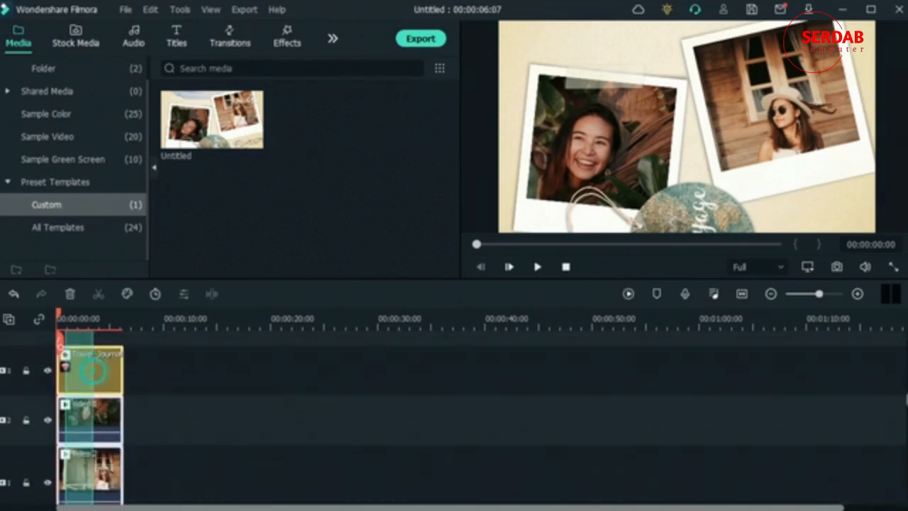
scroll(158, 448, "up", 5)
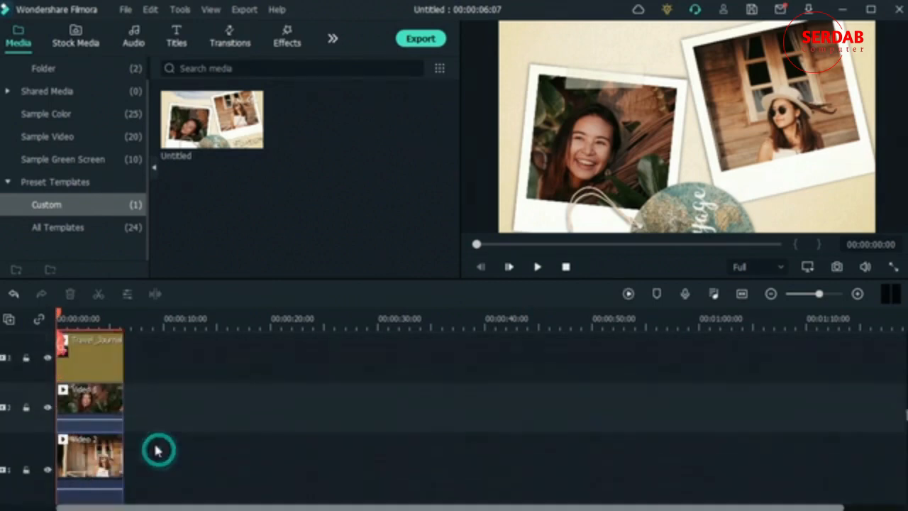
left_click(162, 458)
left_click(71, 294)
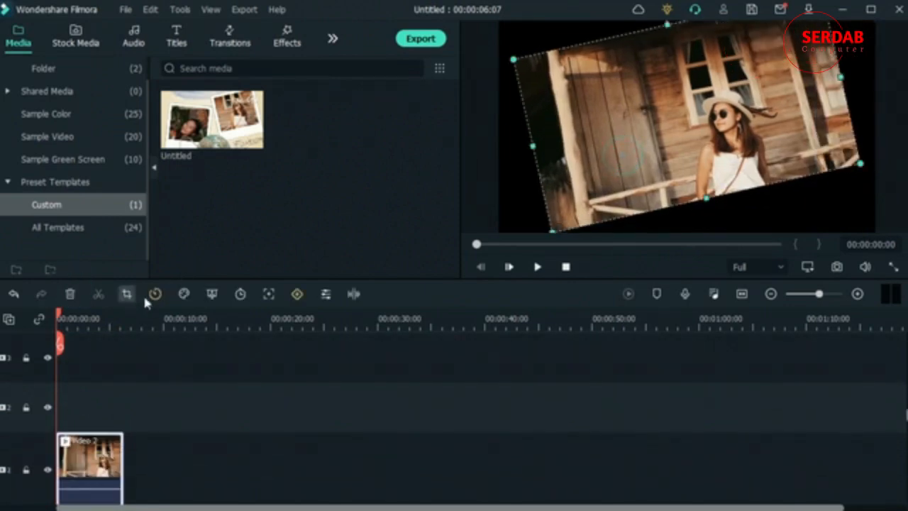
left_click(70, 294)
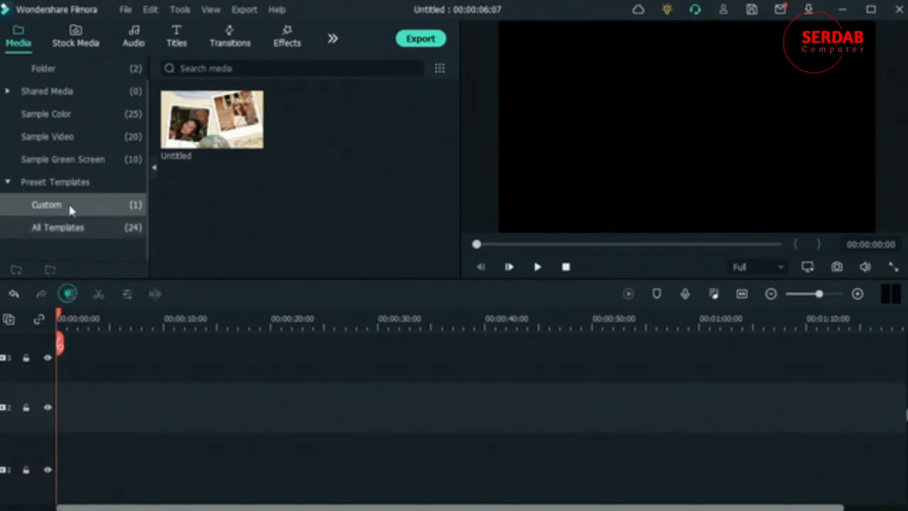
- Download the Travel 05 sample video and place it at the start of the lowest video track
left_click(72, 95)
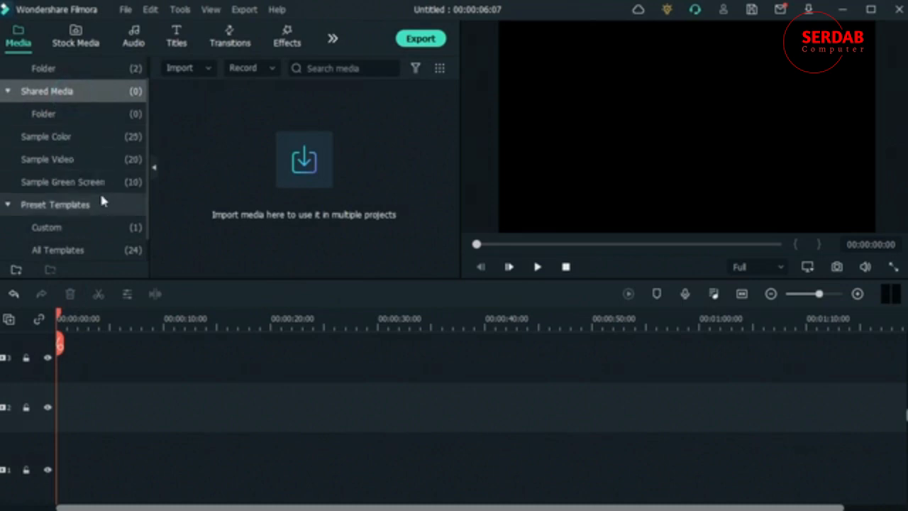
left_click(90, 158)
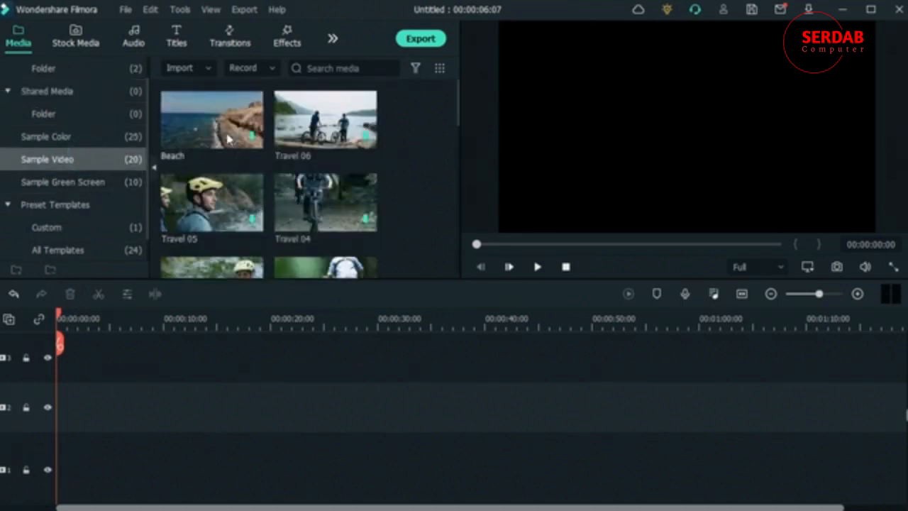
mouse_move(234, 213)
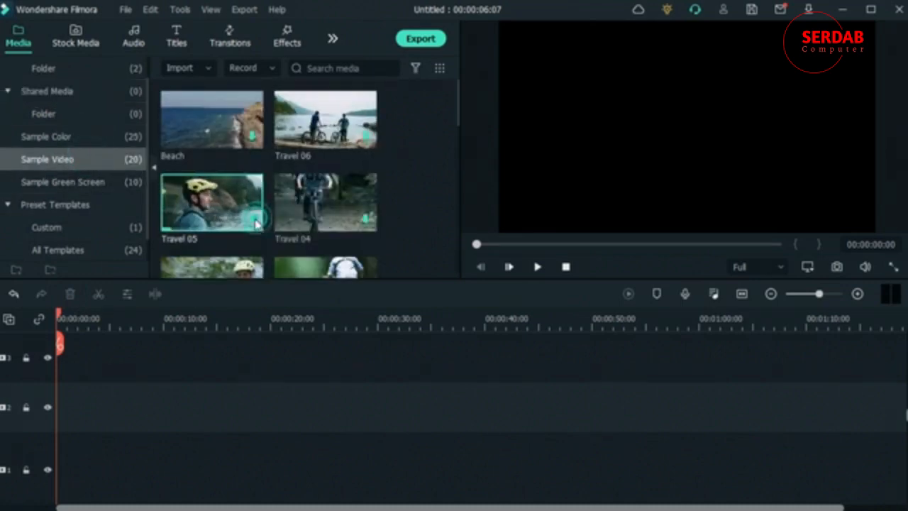
left_click_drag(203, 213, 50, 429)
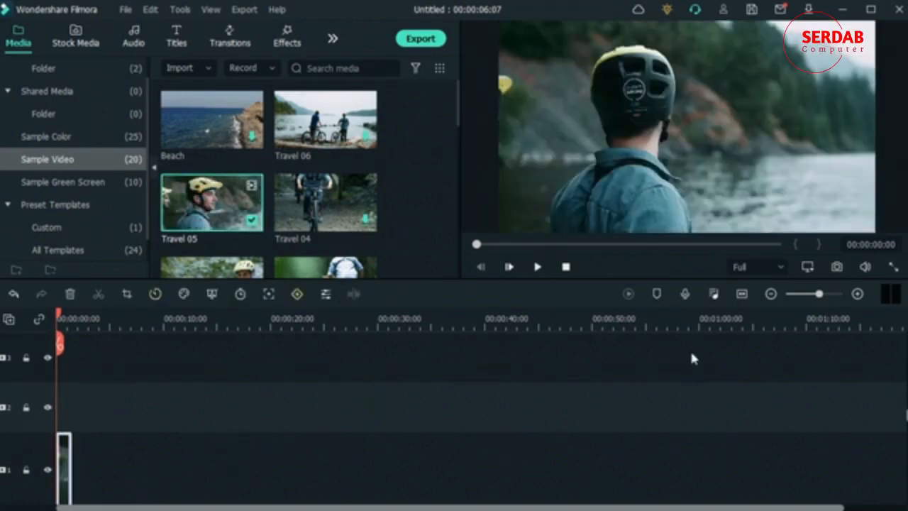
left_click(771, 293)
left_click(855, 295)
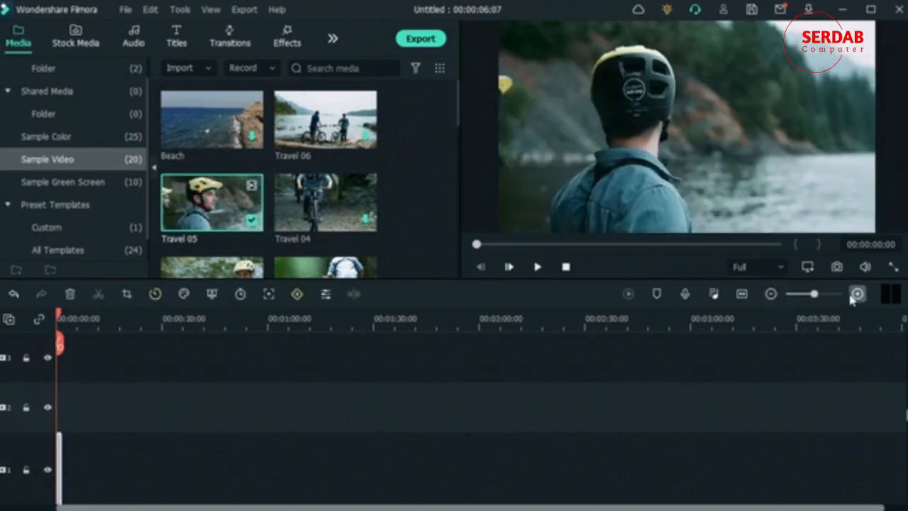
left_click(855, 295)
left_click(855, 295)
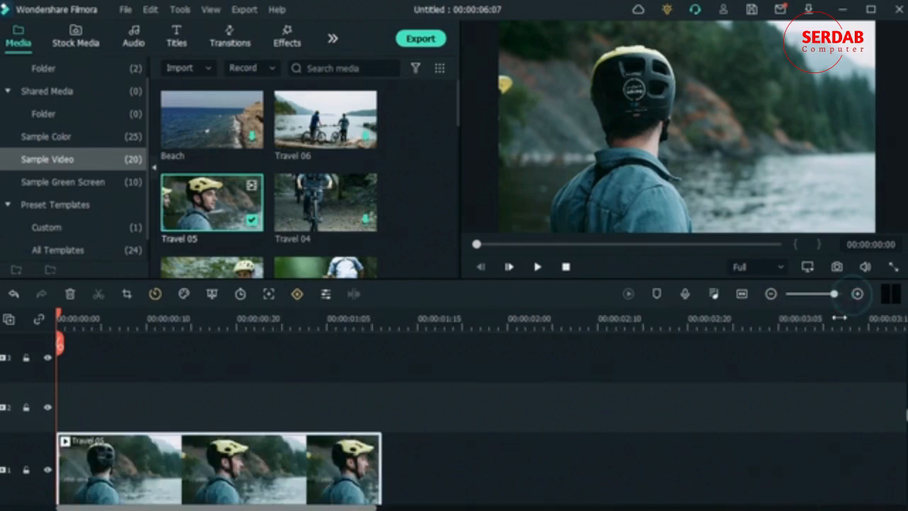
- Open the MP4 export settings, review the highlight length options and enable Auto Highlight with the length kept on Auto
left_click(438, 41)
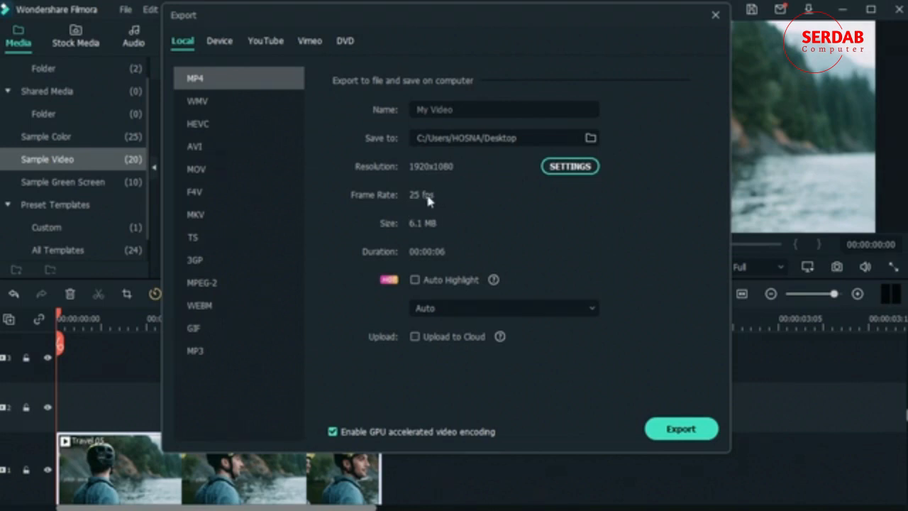
mouse_move(493, 282)
left_click(550, 307)
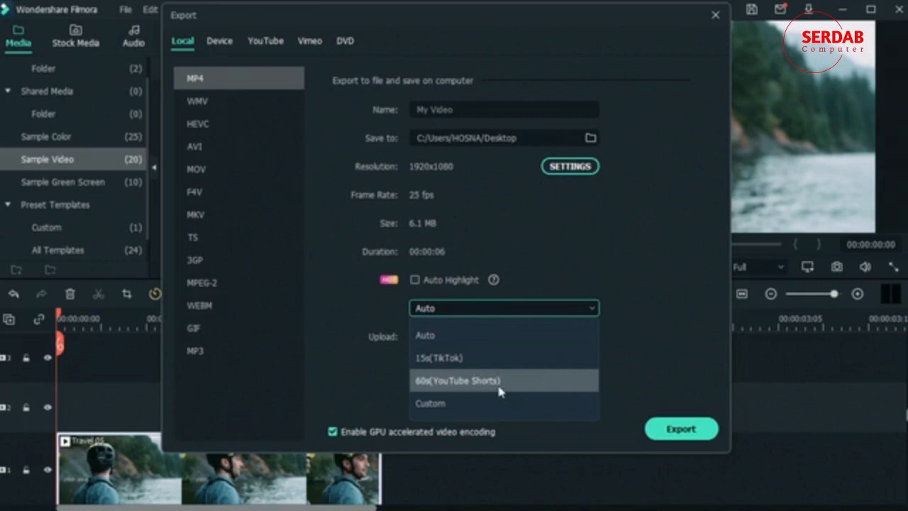
left_click(376, 311)
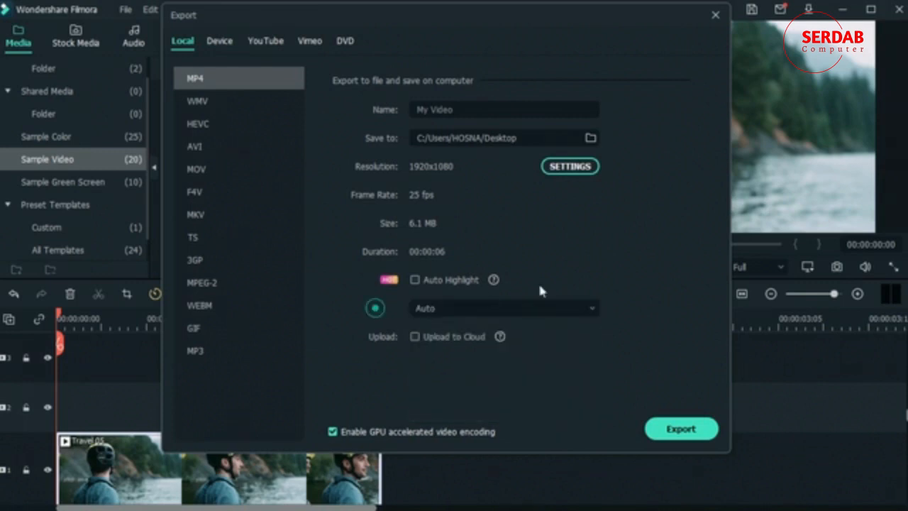
left_click(415, 280)
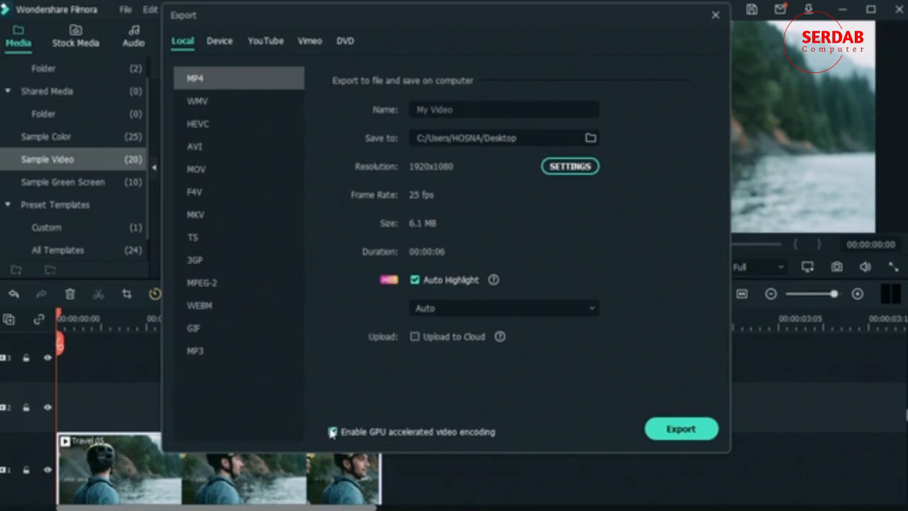
- Compare the iPhone, iPod, Smart TV and Xbox one device export presets with the local export, and choose Smart Phone
left_click(218, 41)
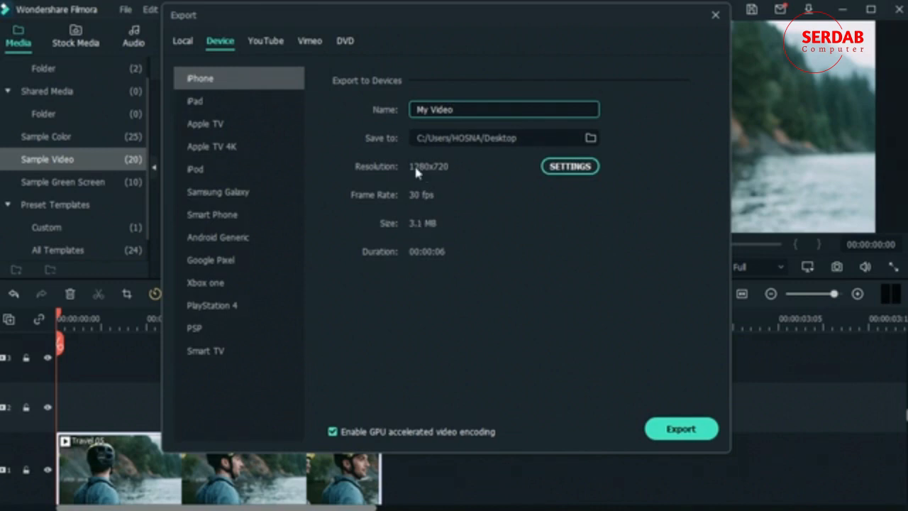
left_click(182, 41)
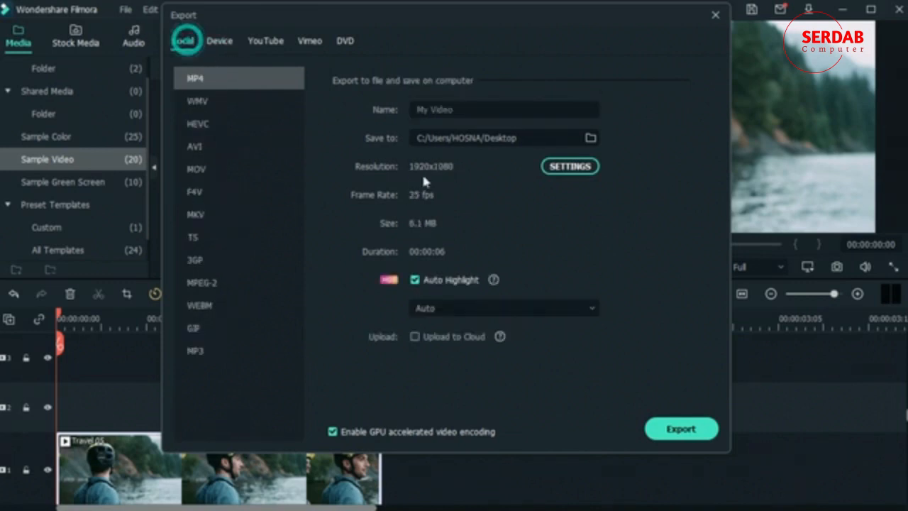
left_click(219, 40)
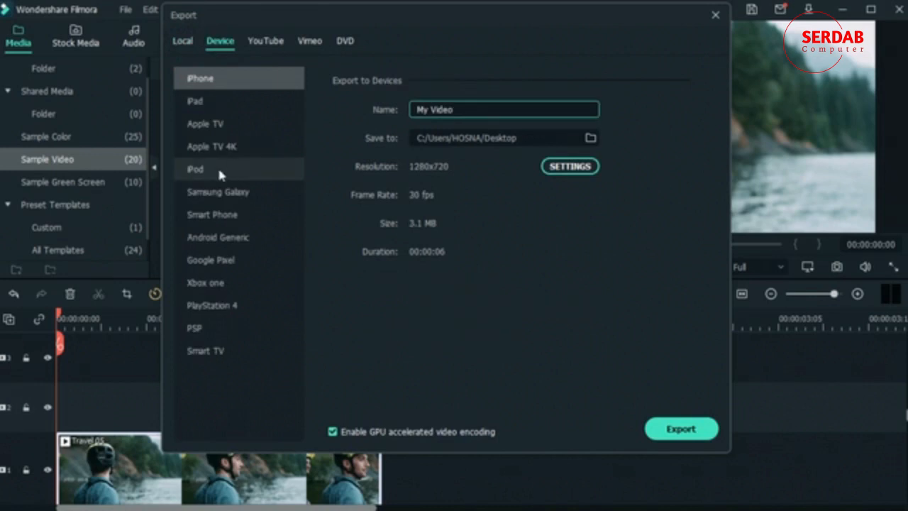
left_click(216, 170)
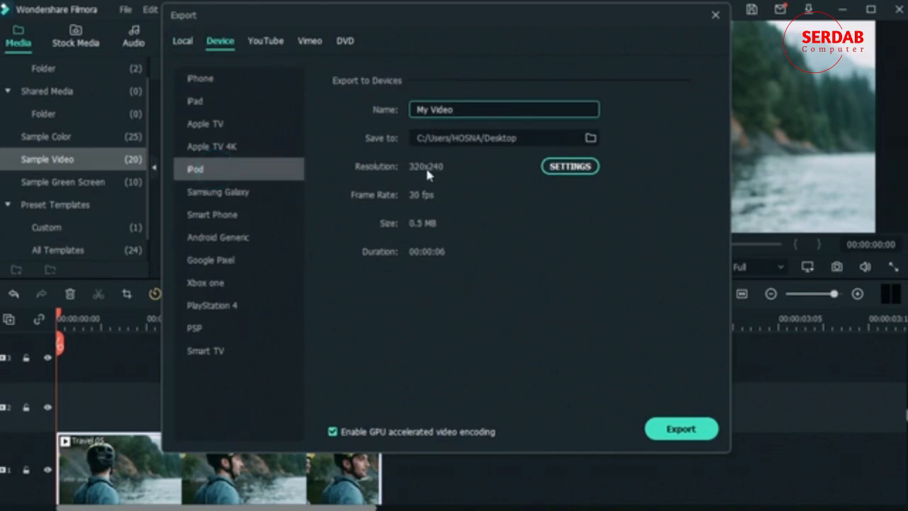
left_click(212, 354)
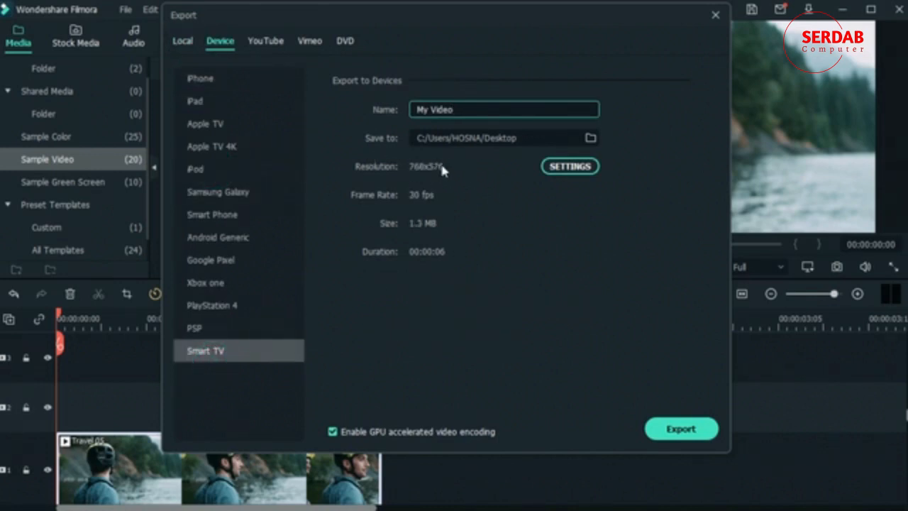
left_click(240, 278)
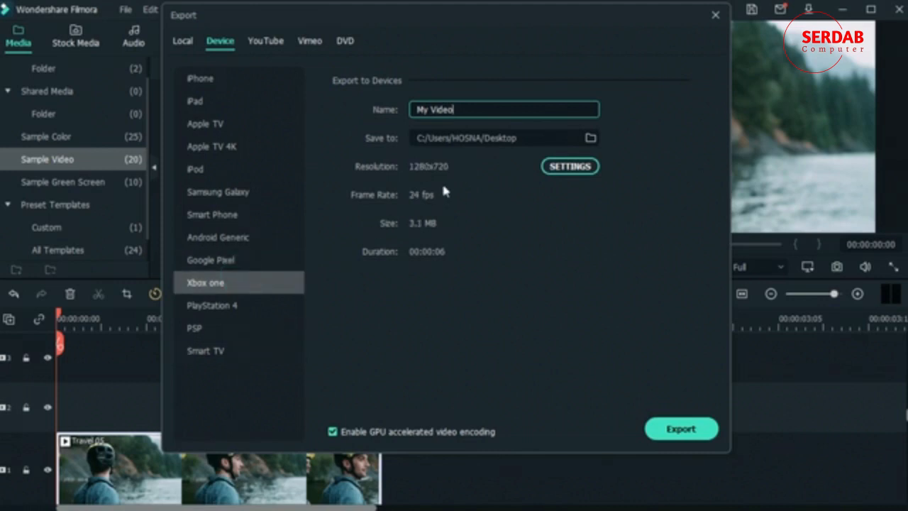
left_click(213, 216)
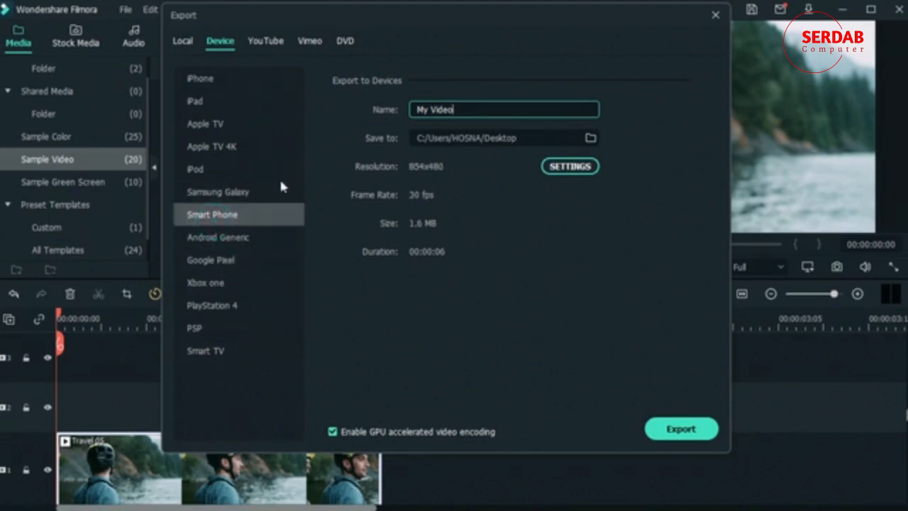
- Review the Smart Phone preset's video settings: encoder, GoPro shot, resolution, frame rate and bit rate options, keeping H.264 as the encoder
left_click(571, 167)
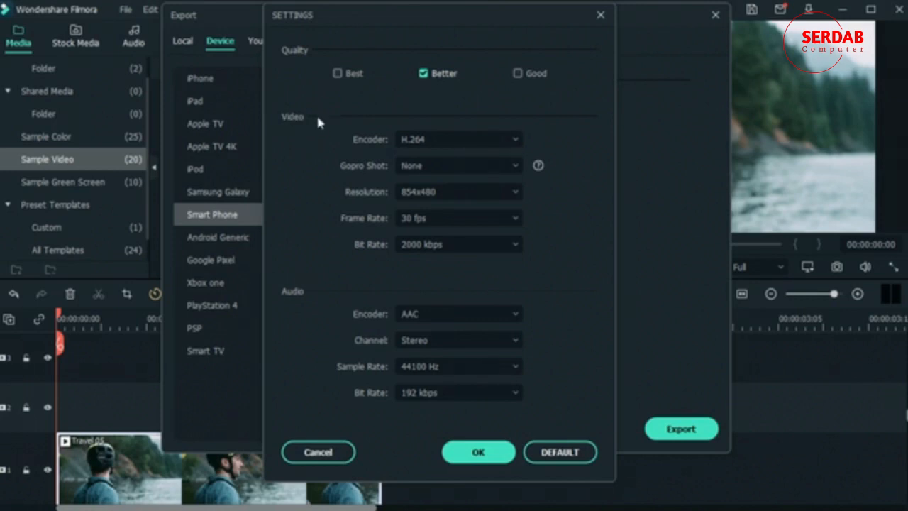
left_click(475, 138)
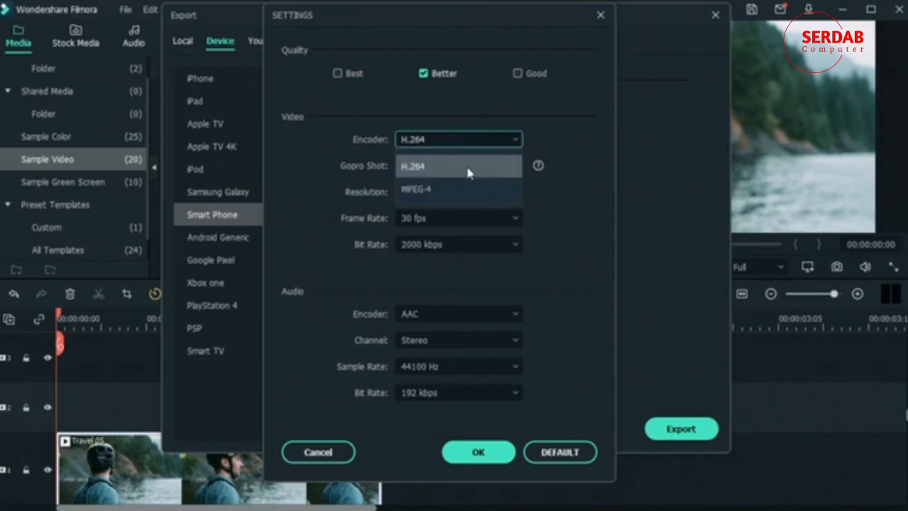
left_click(467, 169)
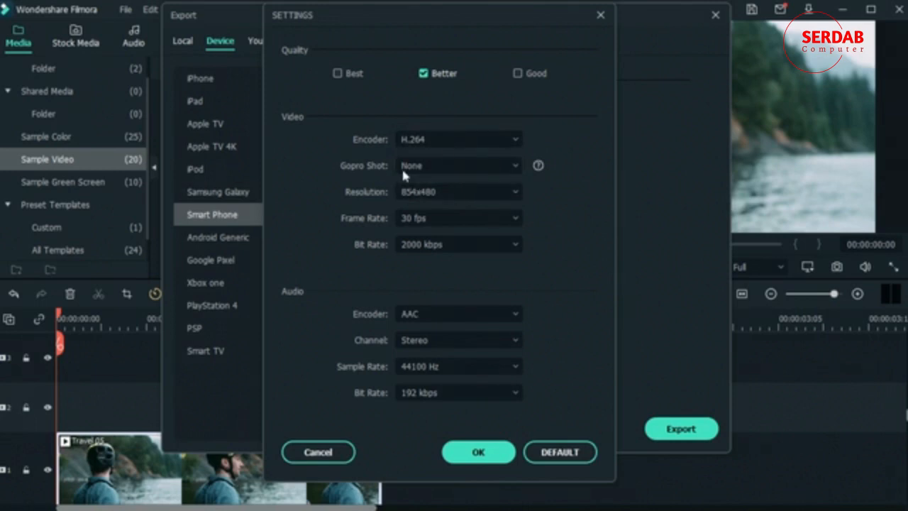
left_click(433, 162)
left_click(438, 165)
left_click(473, 189)
left_click(466, 192)
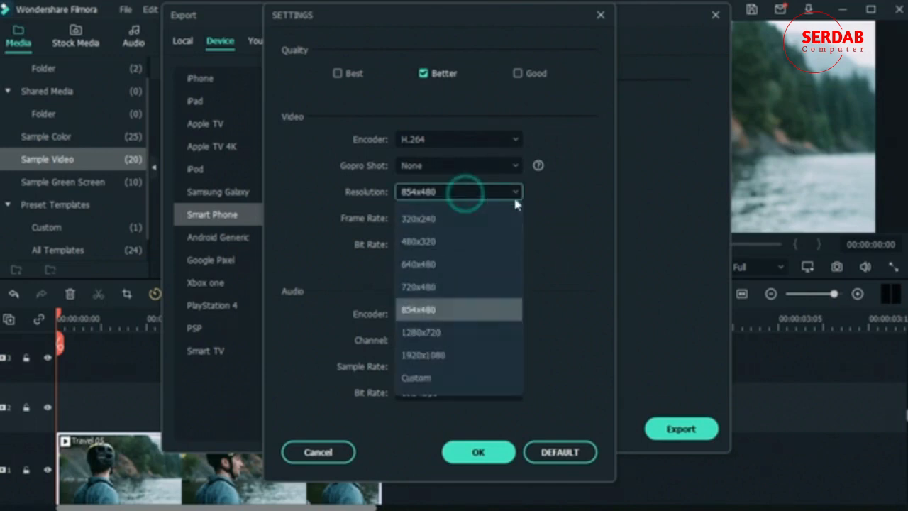
left_click(558, 214)
left_click(465, 218)
left_click(463, 215)
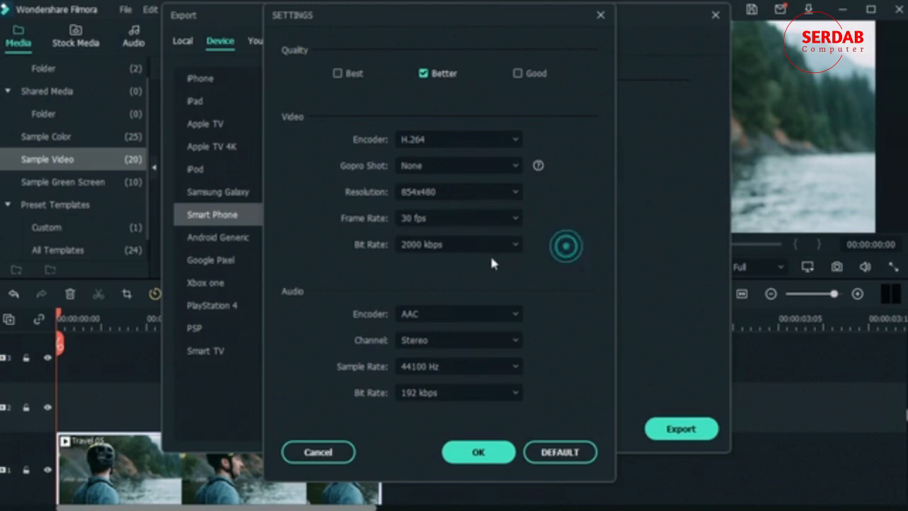
left_click(489, 245)
left_click(563, 265)
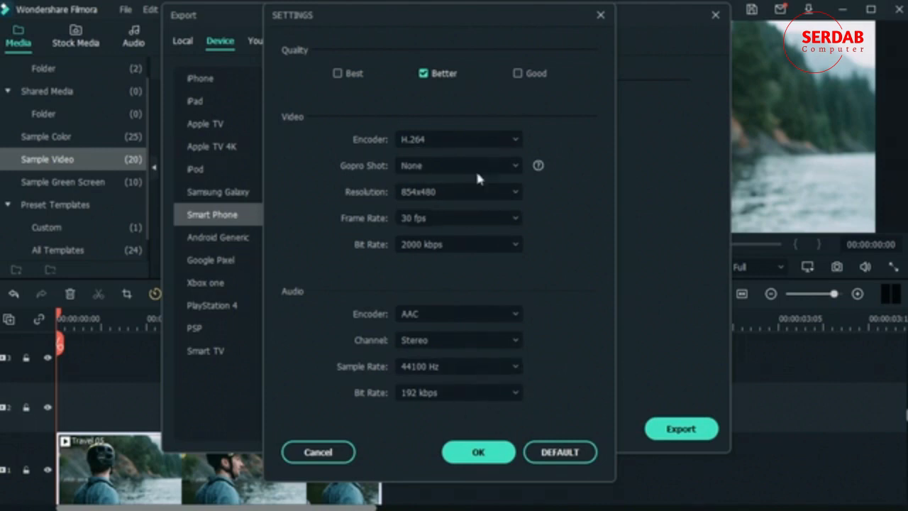
- Compare the Good, Best and Better quality levels for the Smart Phone preset and accept the settings with Better
left_click(517, 73)
left_click(337, 73)
left_click(424, 73)
left_click(338, 73)
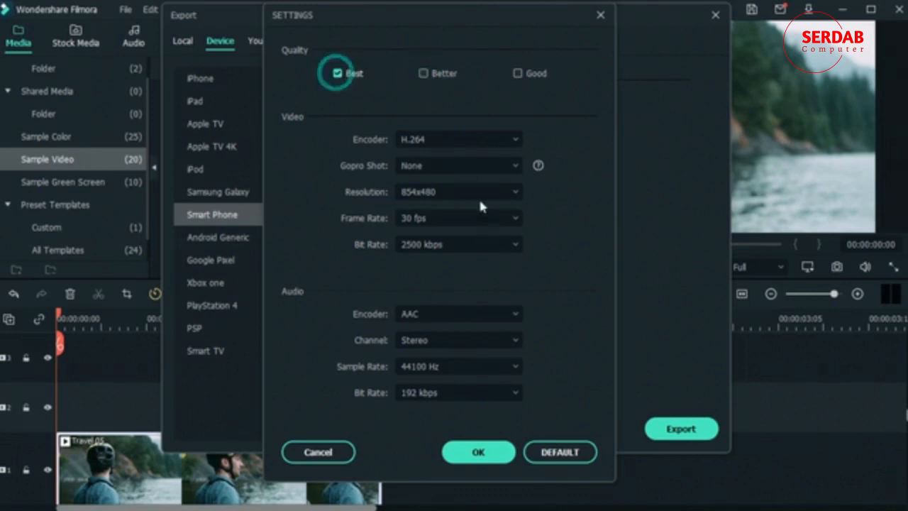
left_click(424, 74)
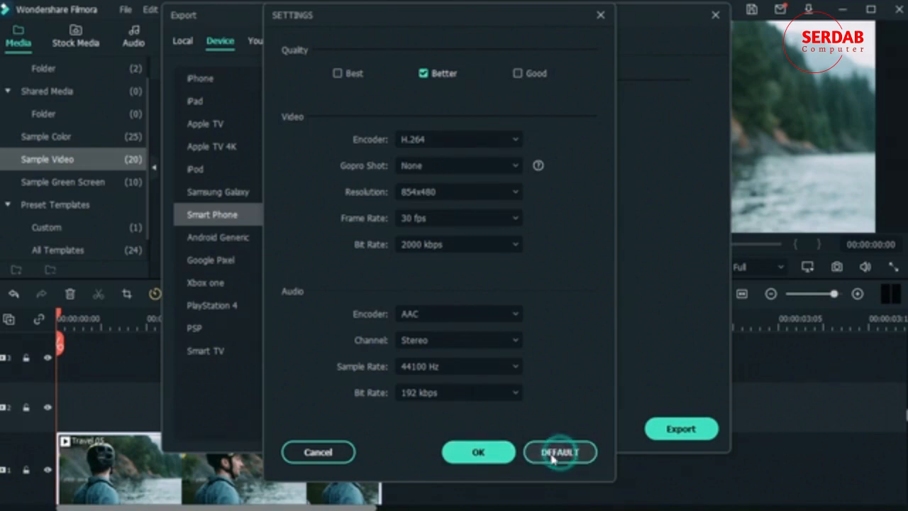
left_click(488, 454)
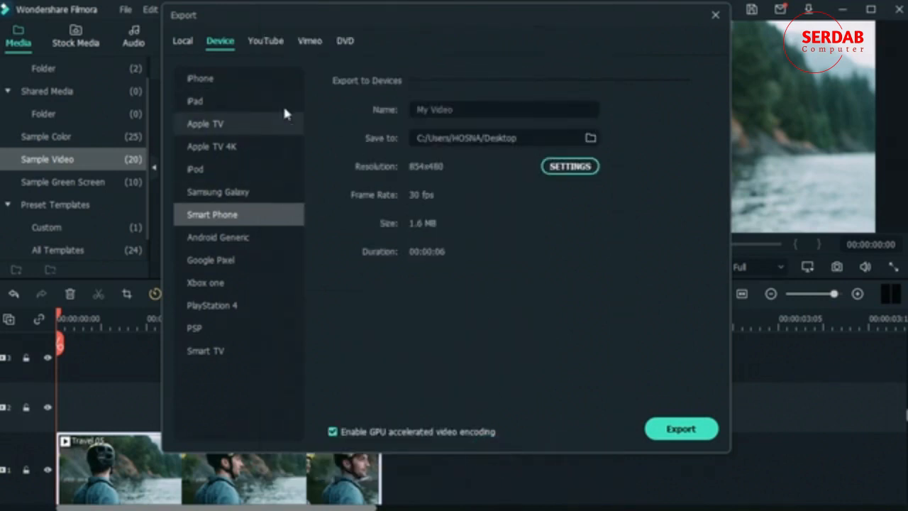
- Look through more device export presets, including iPhone and iPod
left_click(206, 79)
left_click(224, 170)
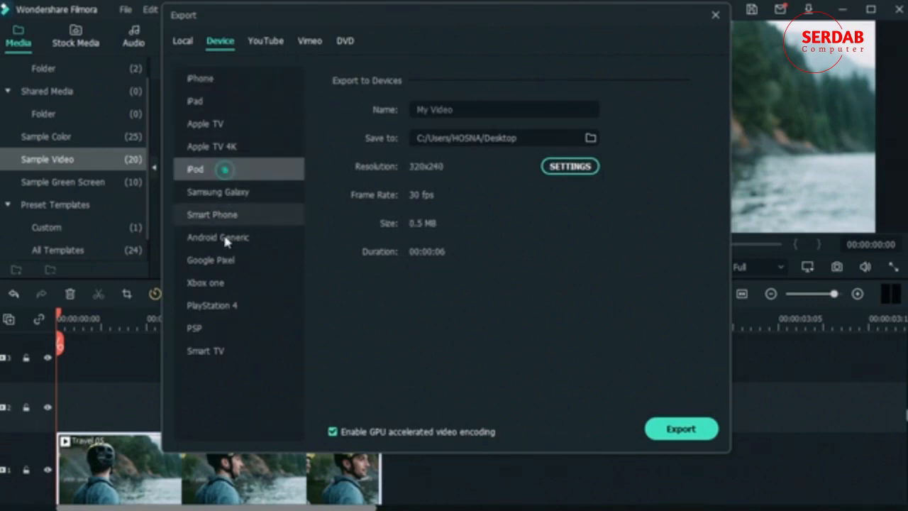
left_click(228, 253)
- Review the local MP4 export settings and the YouTube and Vimeo export pages
left_click(183, 43)
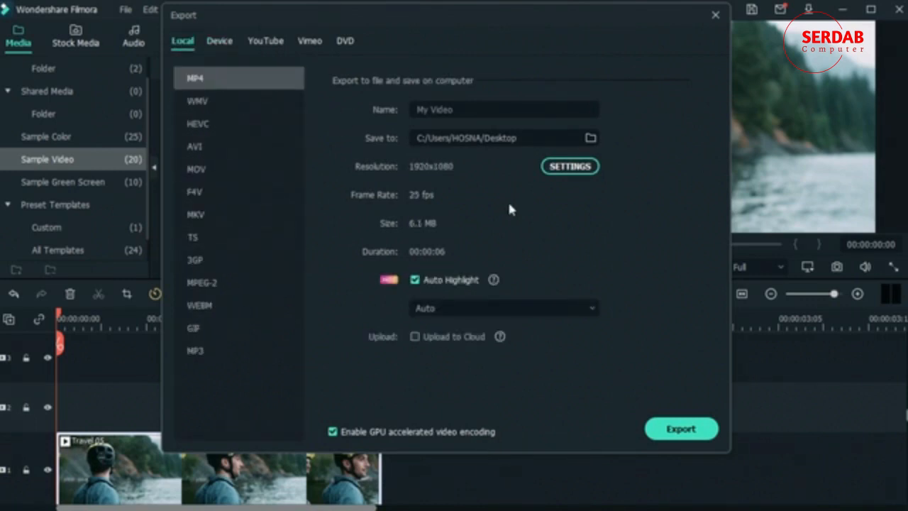
left_click(264, 42)
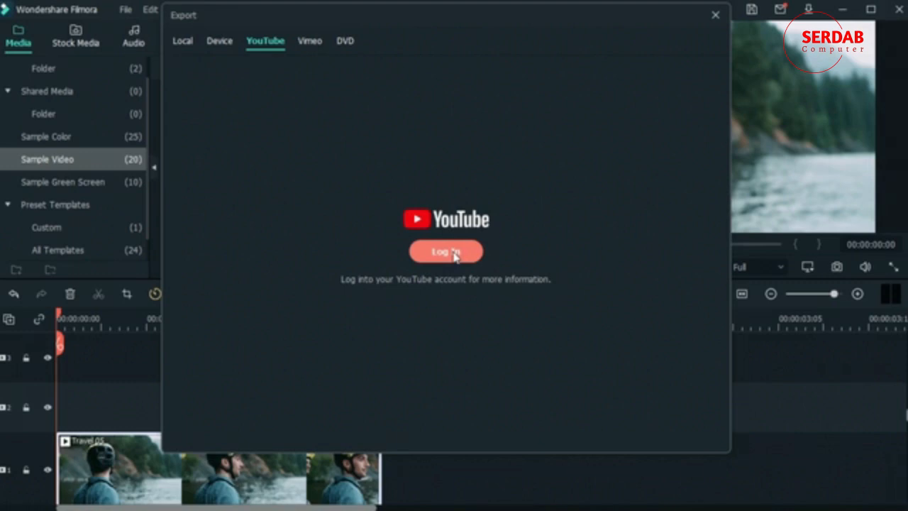
left_click(315, 44)
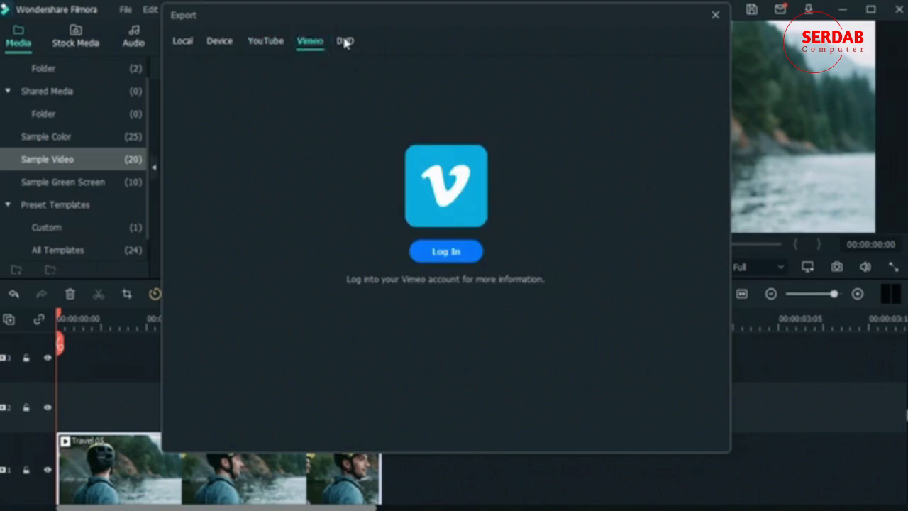
- Review the DVD export options for TV standard, encoding type, quality and disc type, keeping NTSC, CBR, High Video Quality and D5
left_click(346, 41)
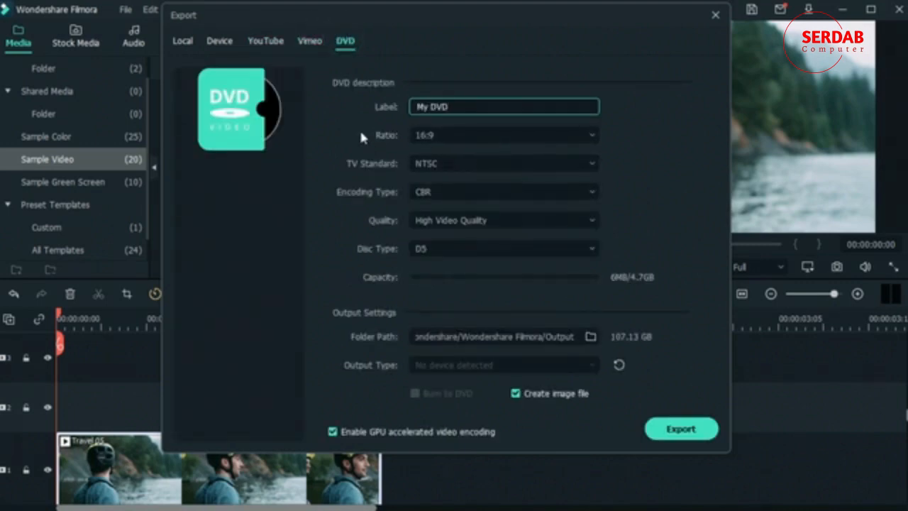
left_click(425, 164)
left_click(319, 192)
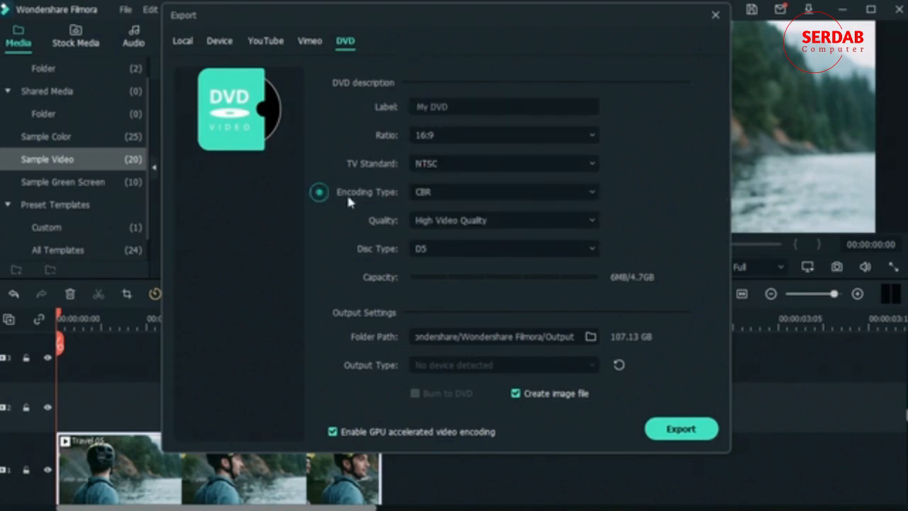
left_click(433, 192)
left_click(331, 230)
left_click(435, 218)
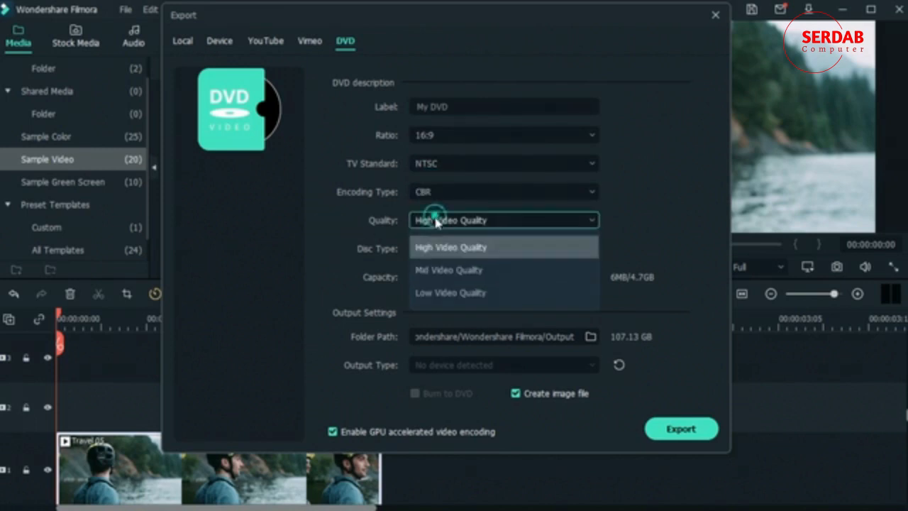
left_click(337, 243)
left_click(431, 248)
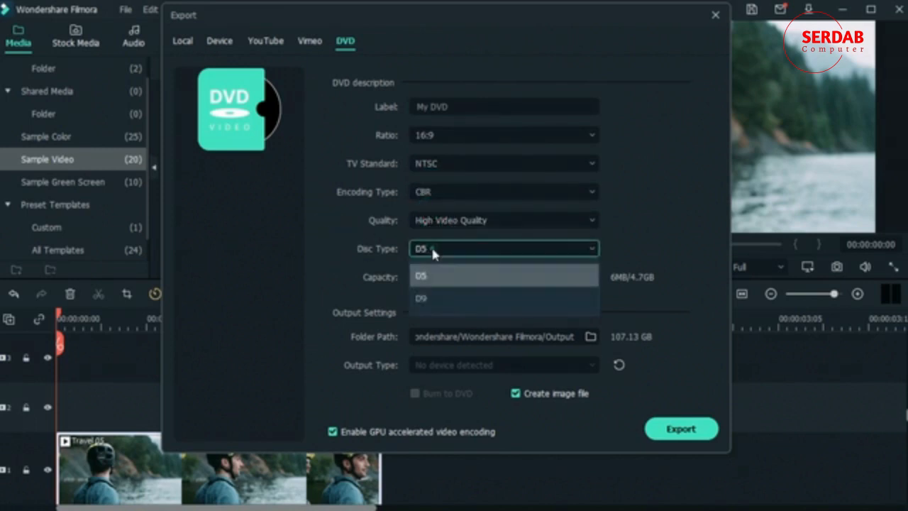
left_click(340, 281)
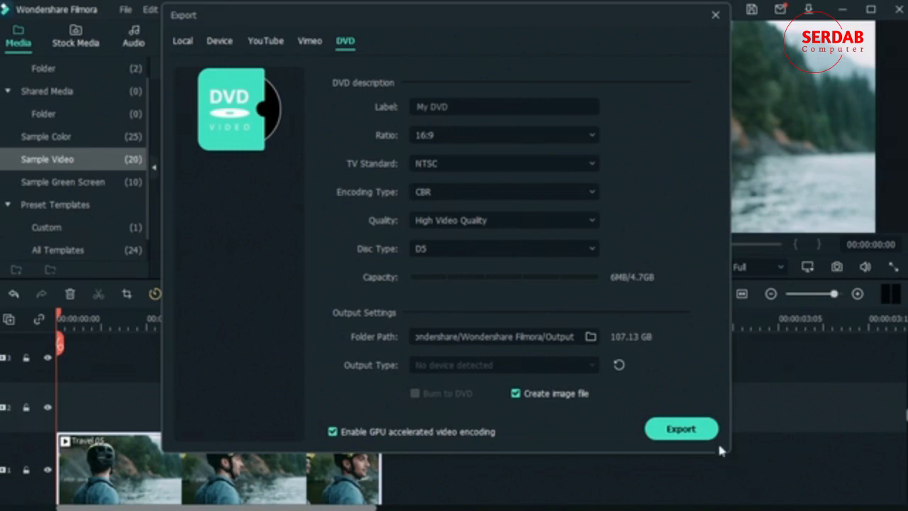
- Export the project locally as an MP4 named My Video, with Auto Highlight enabled and its length on Auto
left_click(183, 43)
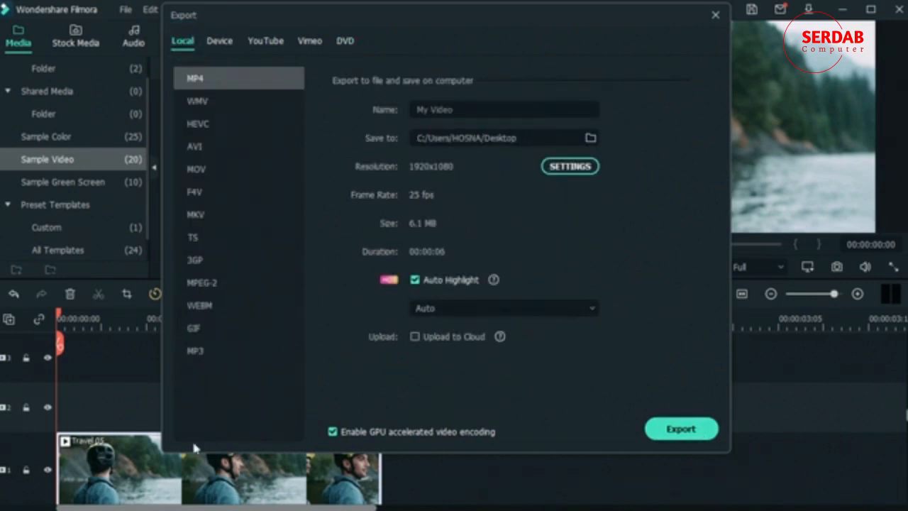
left_click(681, 431)
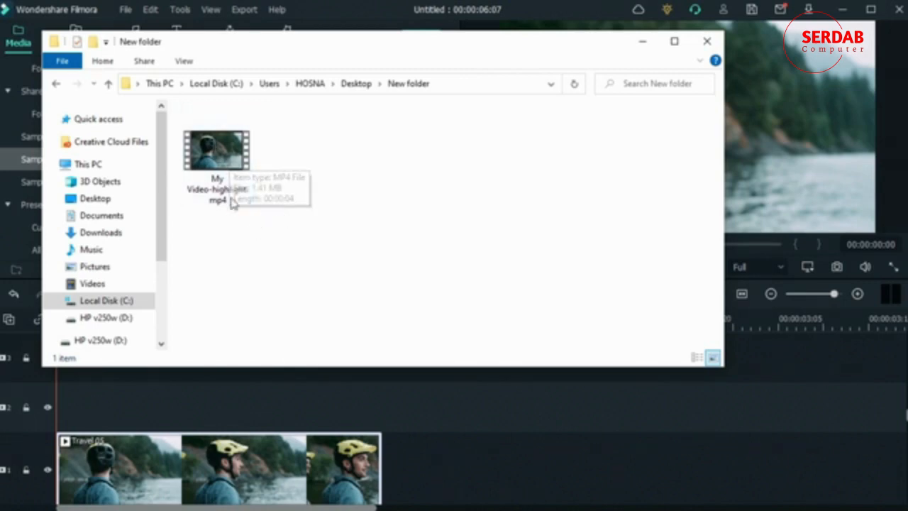
- Play the exported My Video-highlight.mp4 in Photos, scrub through its opening part, and close the player
double_click(220, 165)
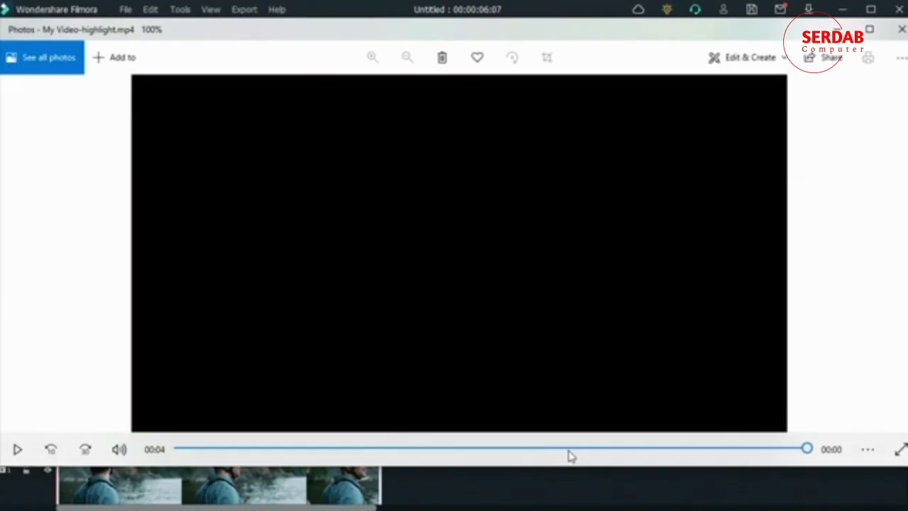
left_click(274, 449)
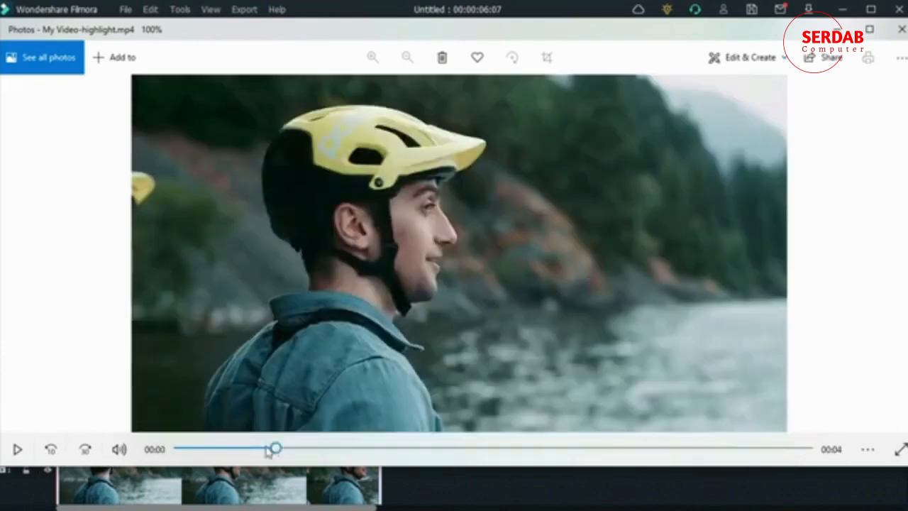
left_click_drag(274, 448, 358, 448)
mouse_move(301, 468)
left_mouse_down()
mouse_move(196, 458)
mouse_move(115, 426)
mouse_move(407, 471)
mouse_move(404, 450)
mouse_move(298, 450)
mouse_move(503, 458)
mouse_move(302, 467)
left_mouse_up()
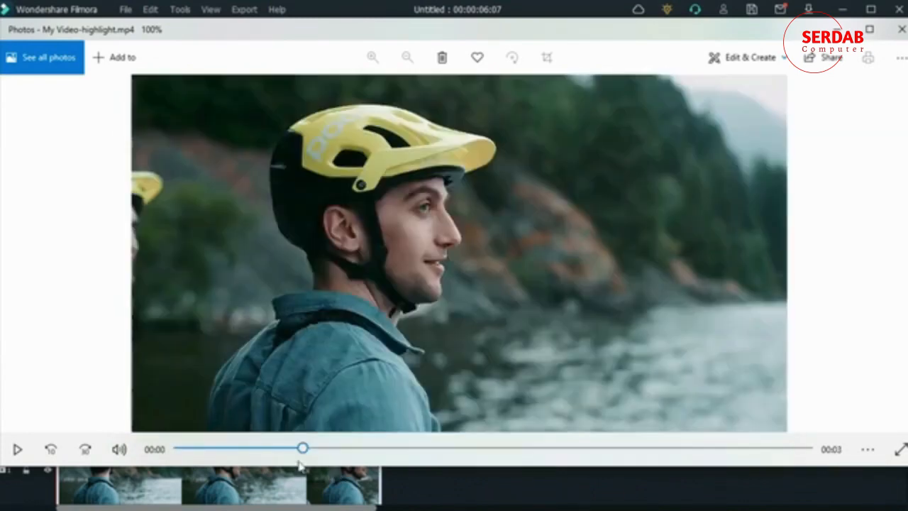
left_click(902, 29)
- Move the timeline playhead to 00:00:00:18 within the Travel 05 clip
scroll(354, 389, "down", 2)
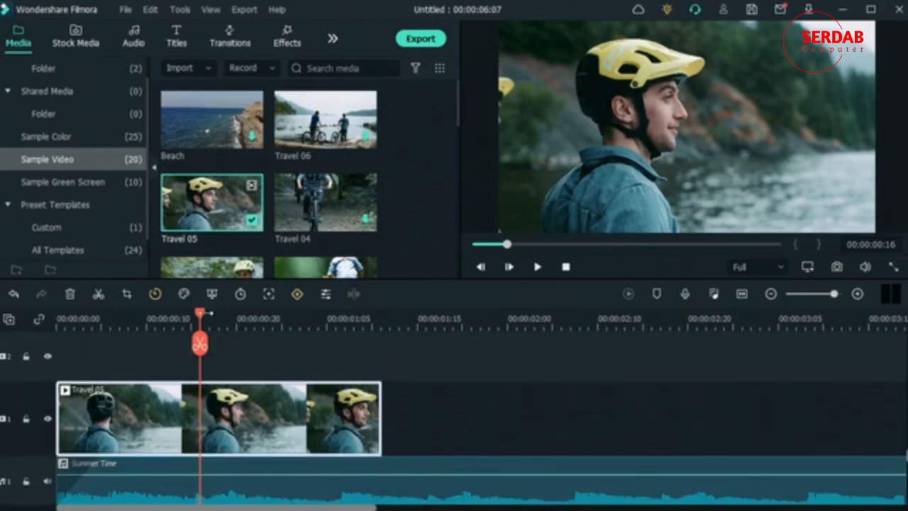
left_click_drag(205, 313, 179, 362)
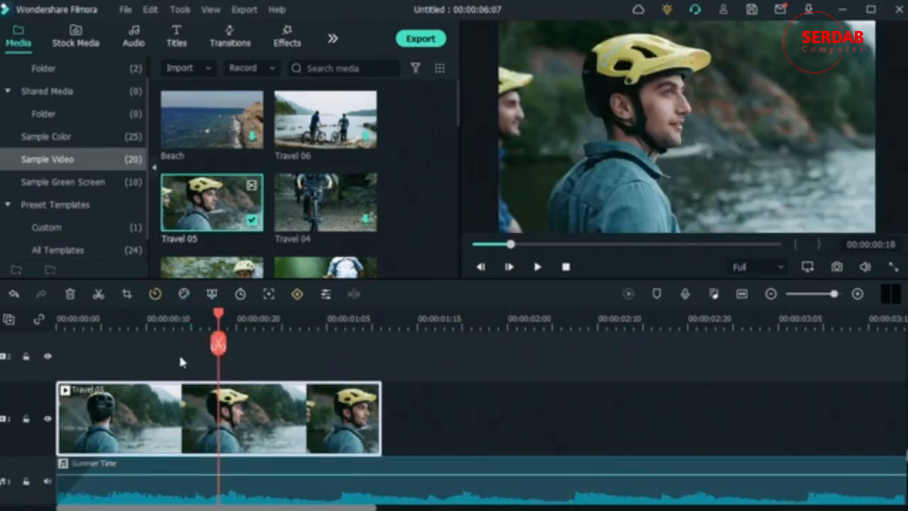